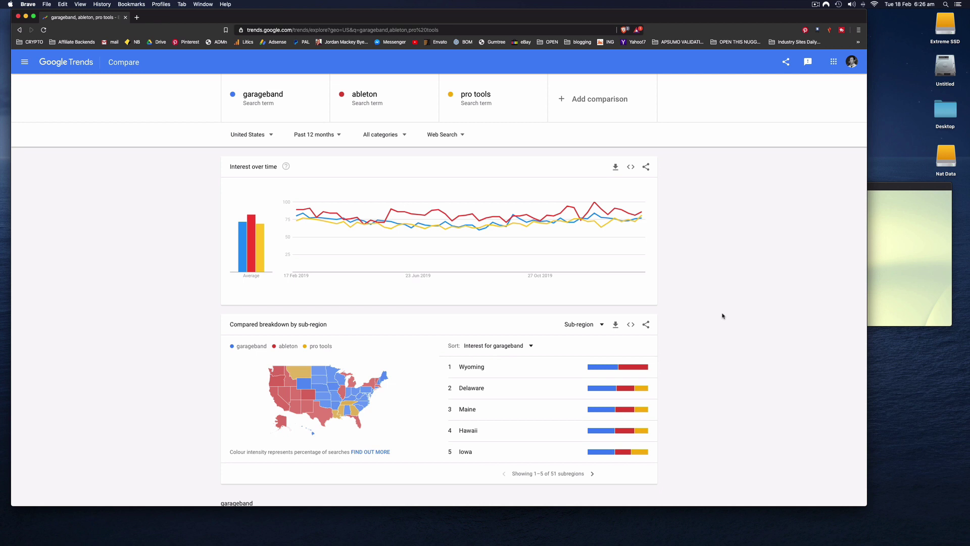
- Change the comparison of garageband, ableton and pro tools to worldwide results over the past 5 years
click(899, 191)
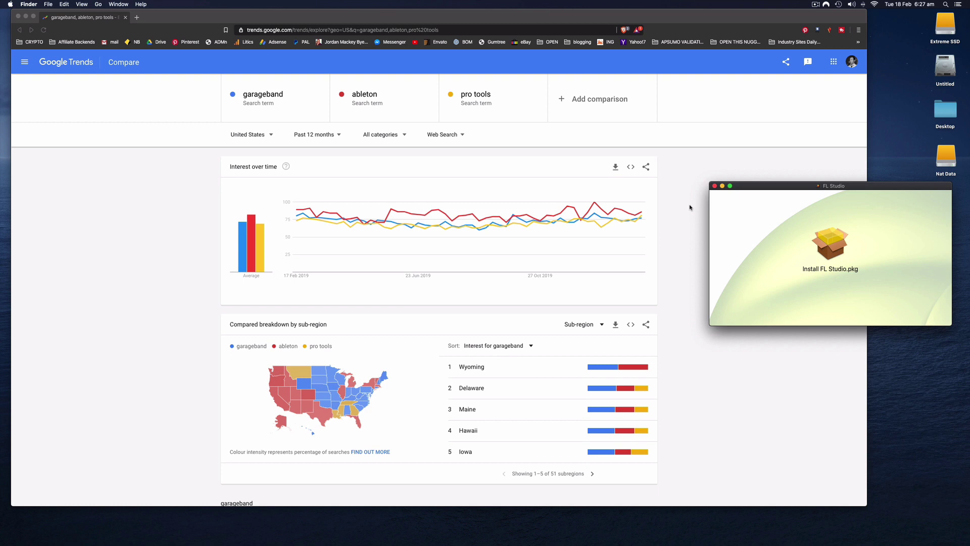
click(595, 105)
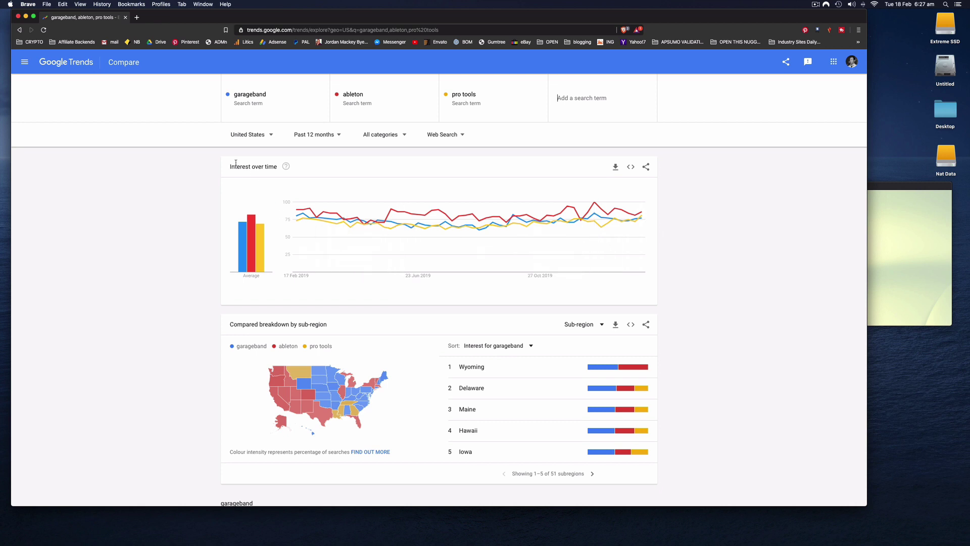
click(250, 135)
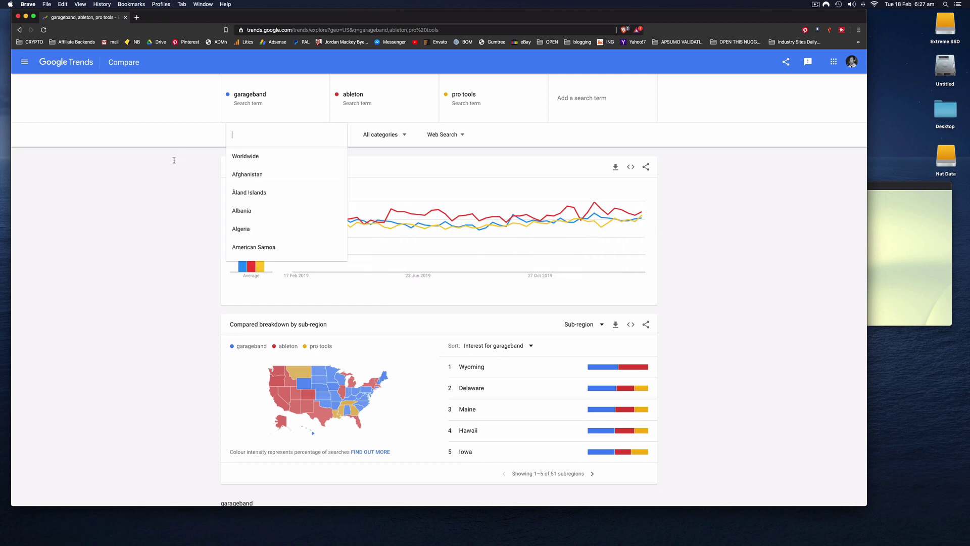
click(245, 156)
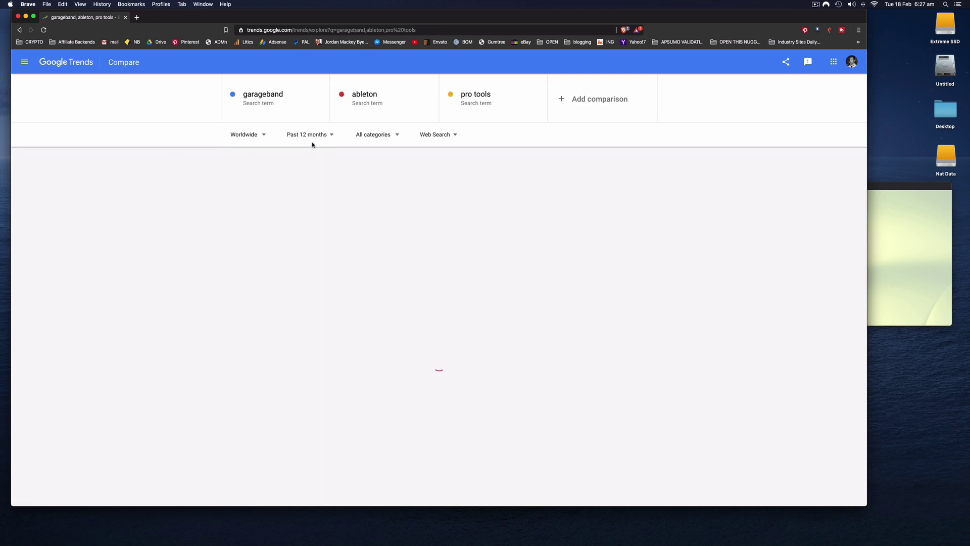
click(327, 134)
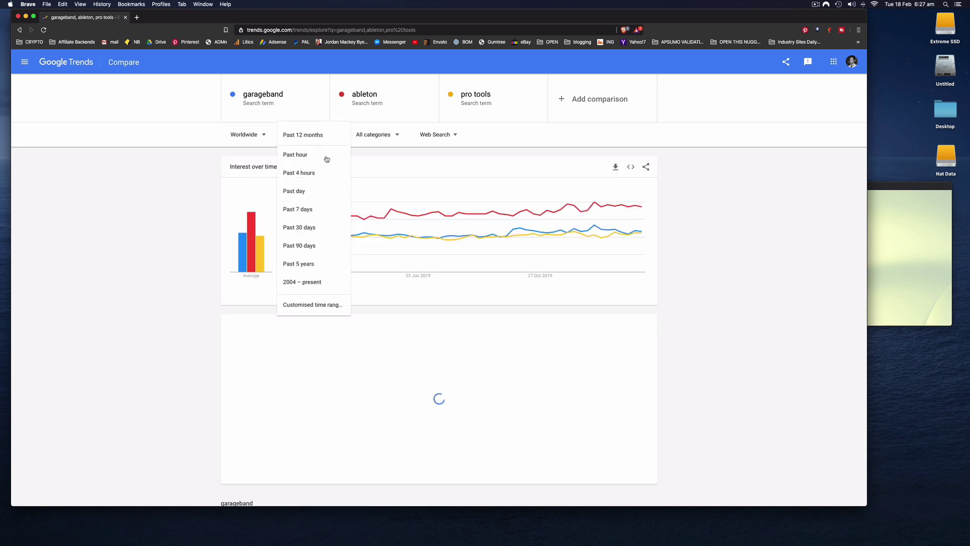
click(313, 264)
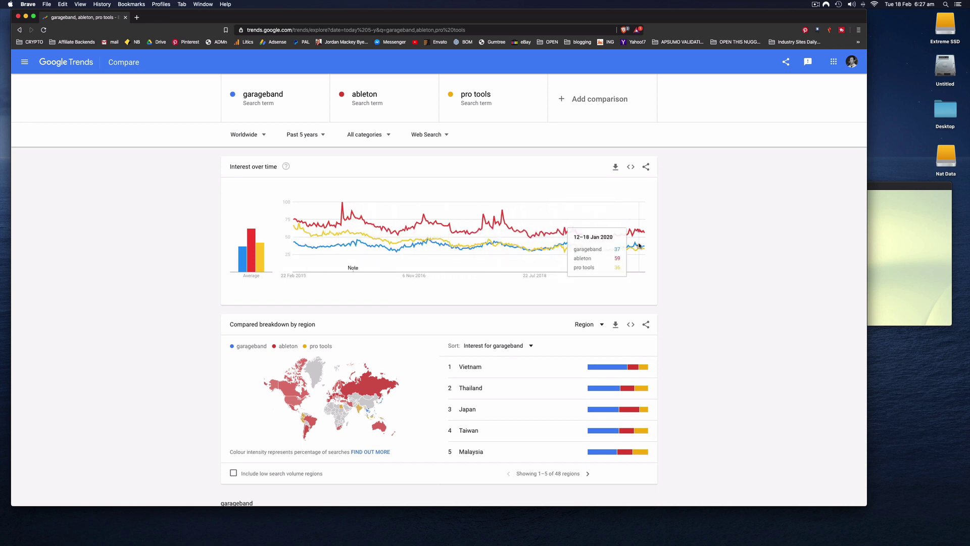
- Add "fl studio" as a fourth search term in the comparison
click(603, 99)
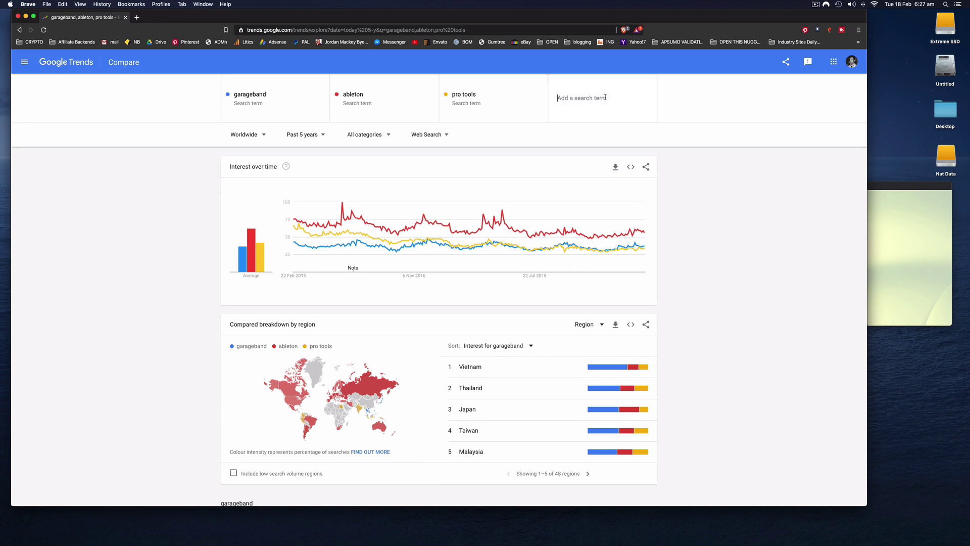
text(fl studio)
key(Return)
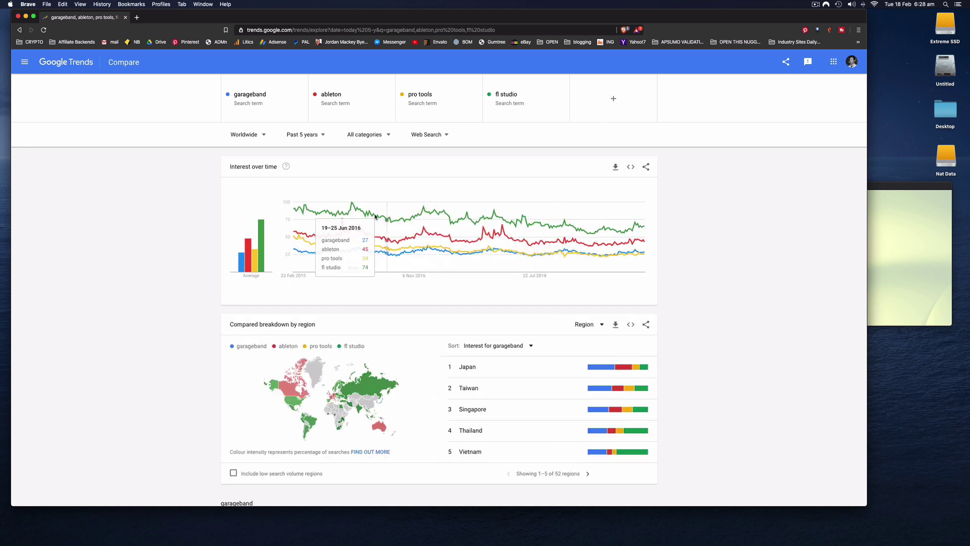
- Restrict the four-term comparison to the United States
scroll(310, 282, down, 1)
scroll(298, 258, up, 1)
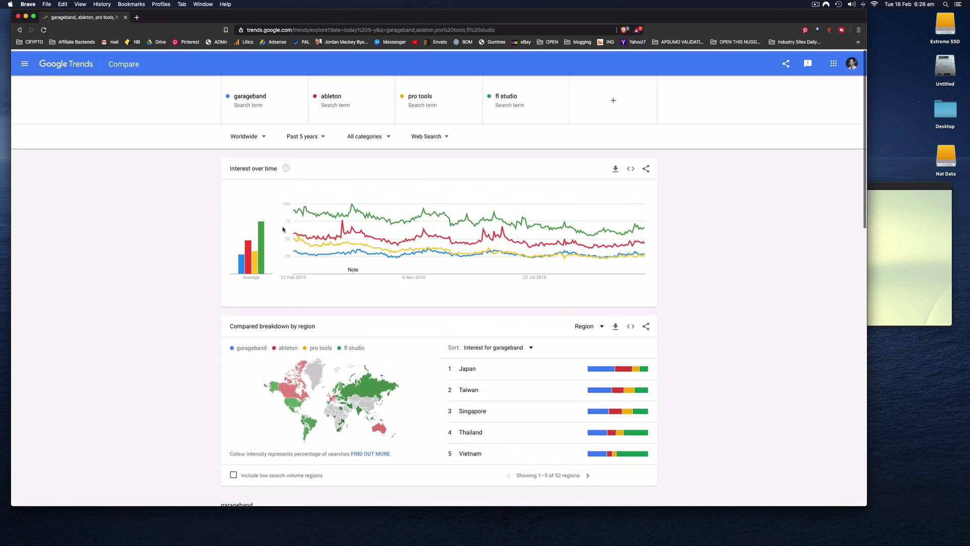
click(263, 135)
text(unit)
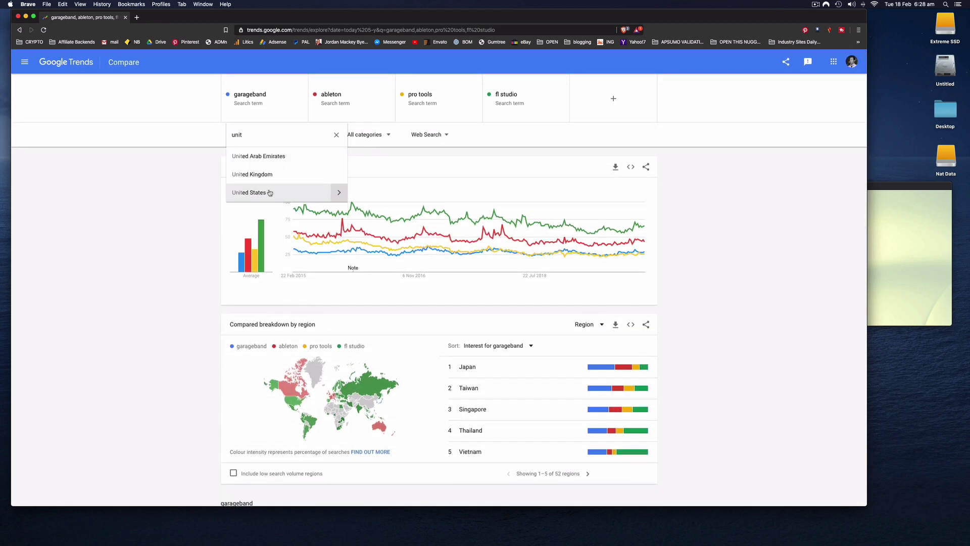
click(268, 194)
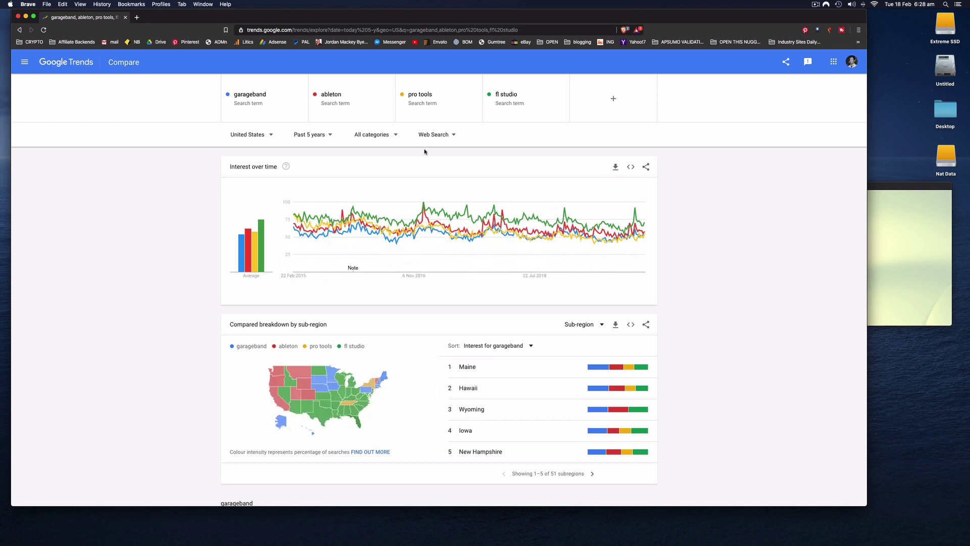
- Bring the FL Studio disk image window forward and launch Install FL Studio.pkg
click(926, 206)
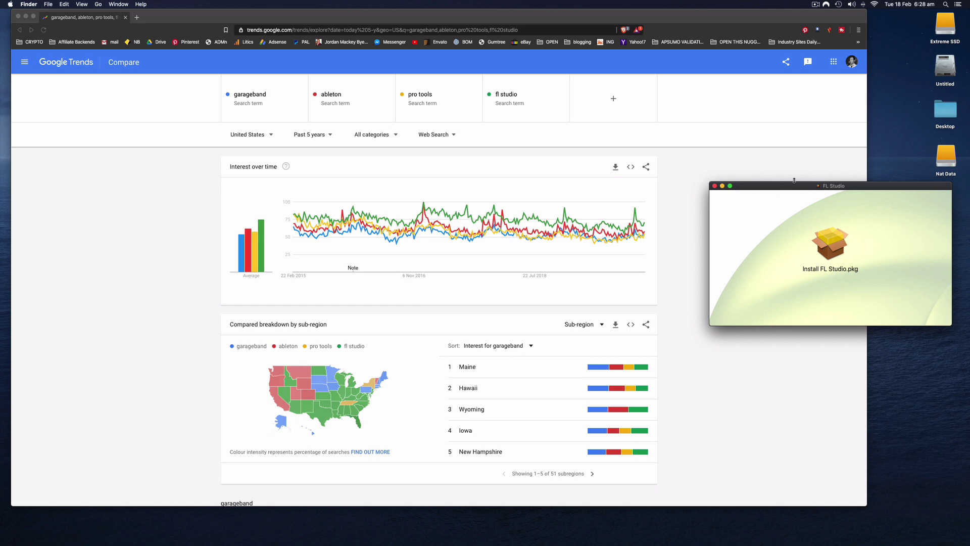
click(830, 246)
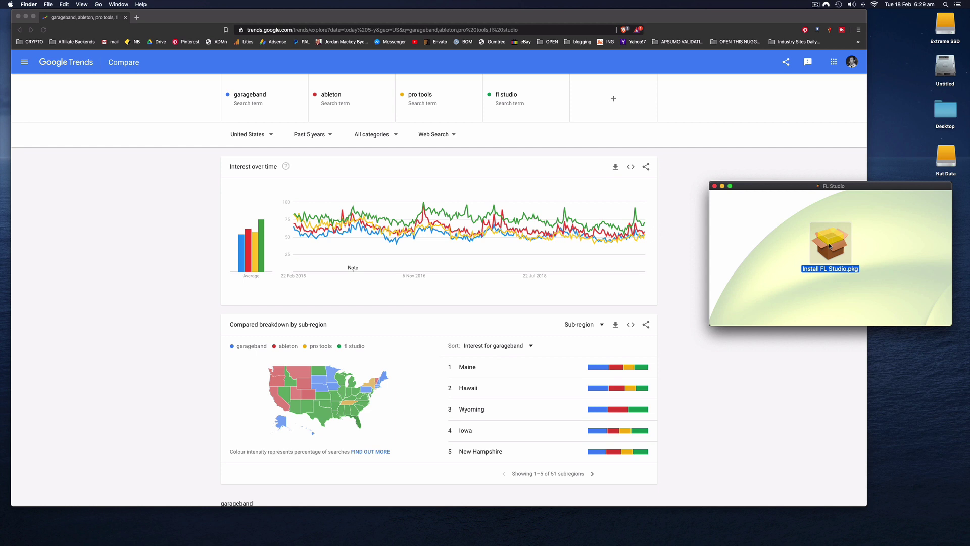
double_click(829, 246)
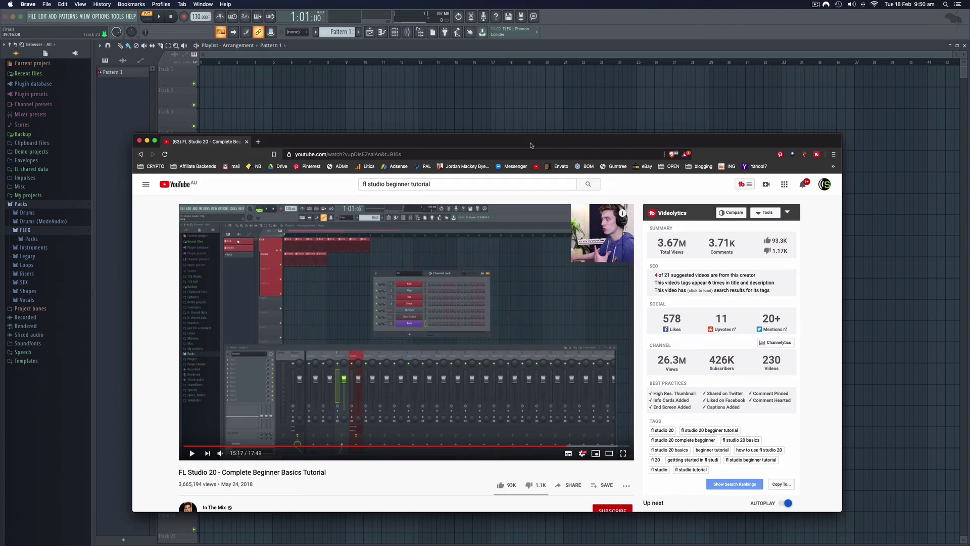
- Reposition and resize the browser window with the FL Studio 20 beginner tutorial, and minimize it to reveal FL Studio
drag(530, 146, 566, 78)
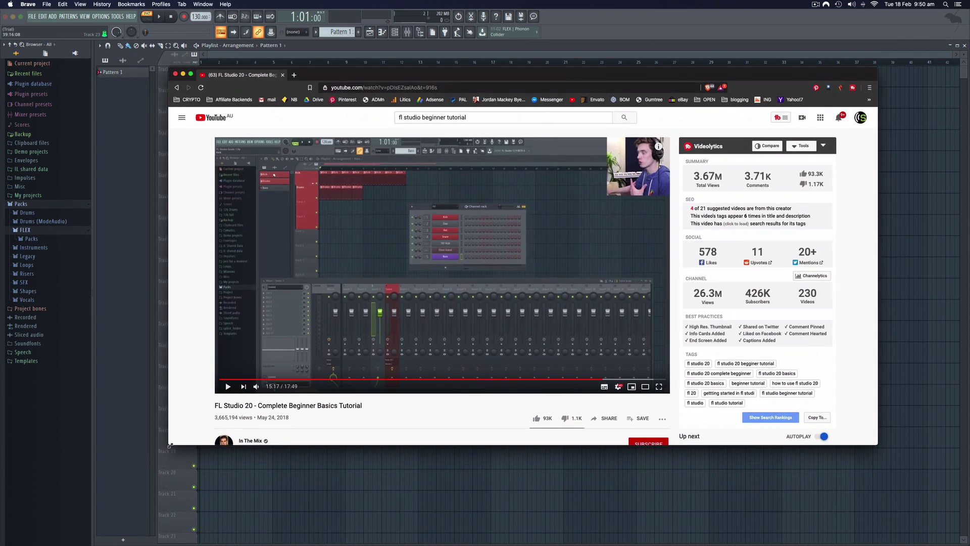
drag(170, 445, 195, 475)
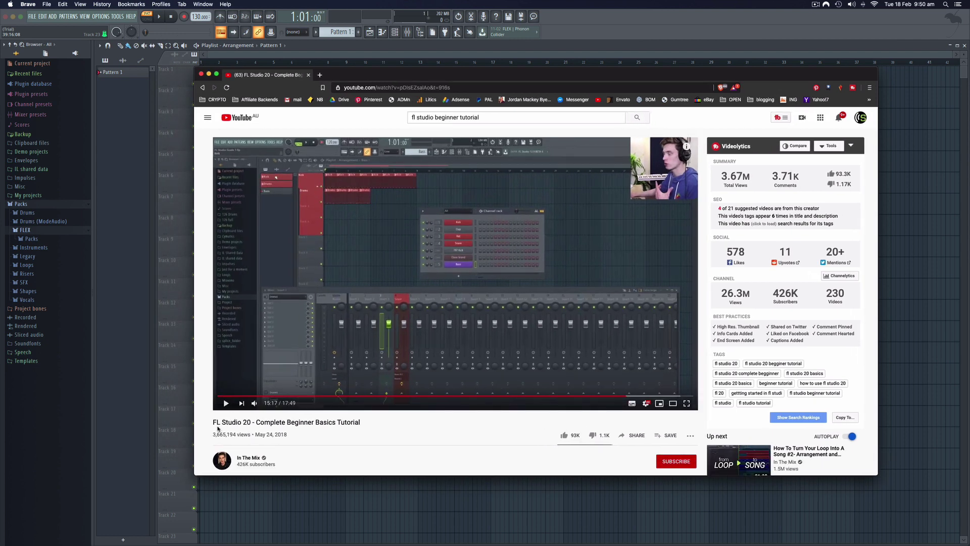
click(209, 74)
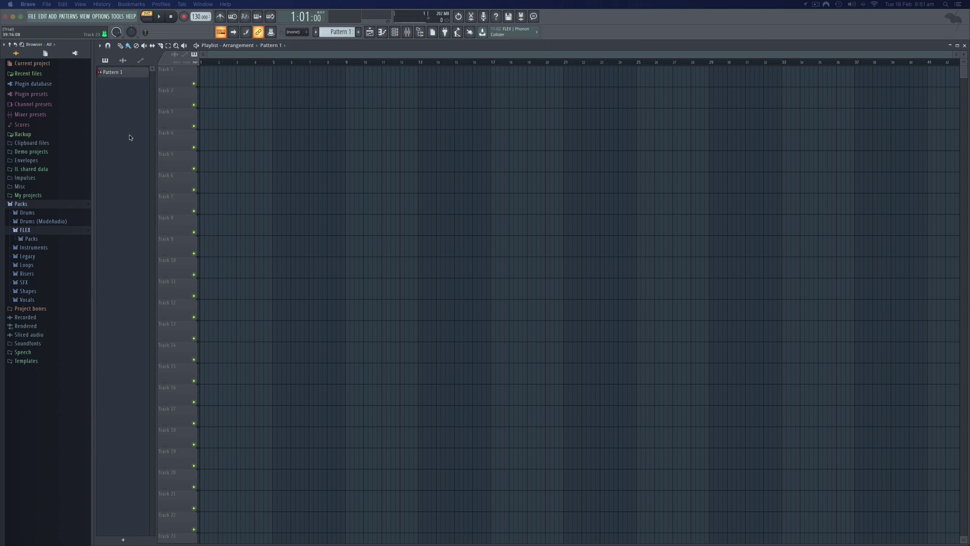
- Select Pattern 1, show the channel rack and set the project tempo to 109 BPM
click(131, 76)
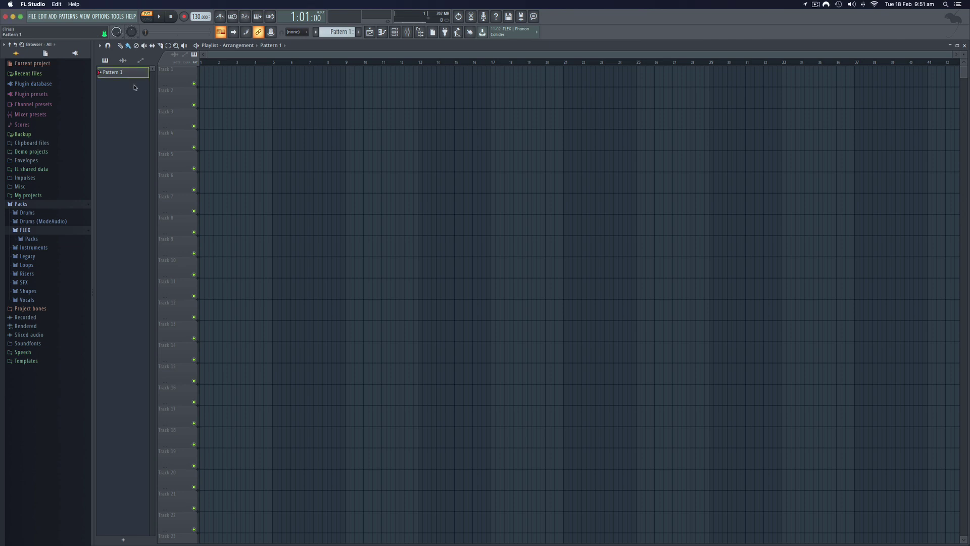
click(382, 33)
click(382, 32)
click(395, 32)
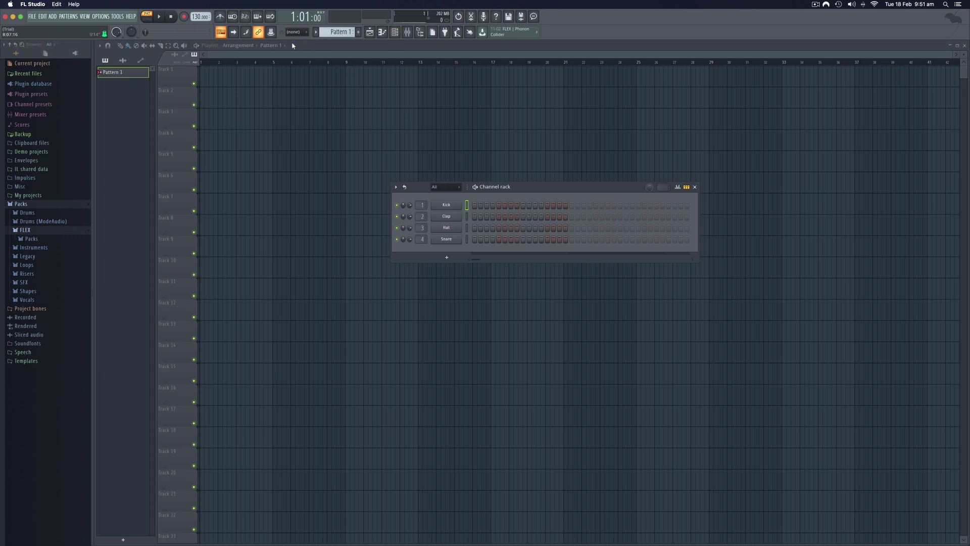
drag(201, 16, 201, 19)
- Program the Kick channel on every fourth step from step 1 to step 29 of the 32-step pattern
click(475, 205)
click(499, 206)
click(524, 206)
click(547, 206)
click(572, 205)
click(596, 205)
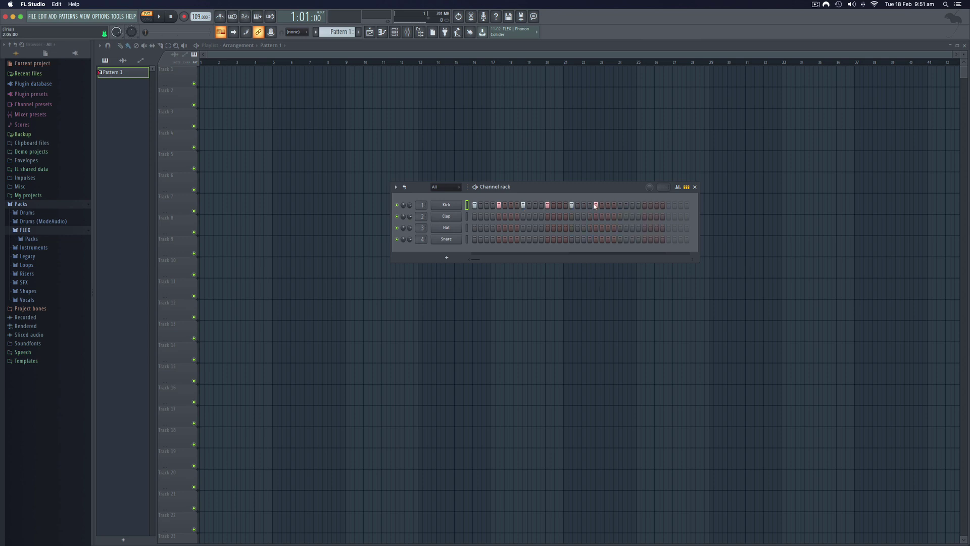
click(621, 206)
click(645, 205)
- Play the kick pattern and set the tempo to 112 BPM
key(space)
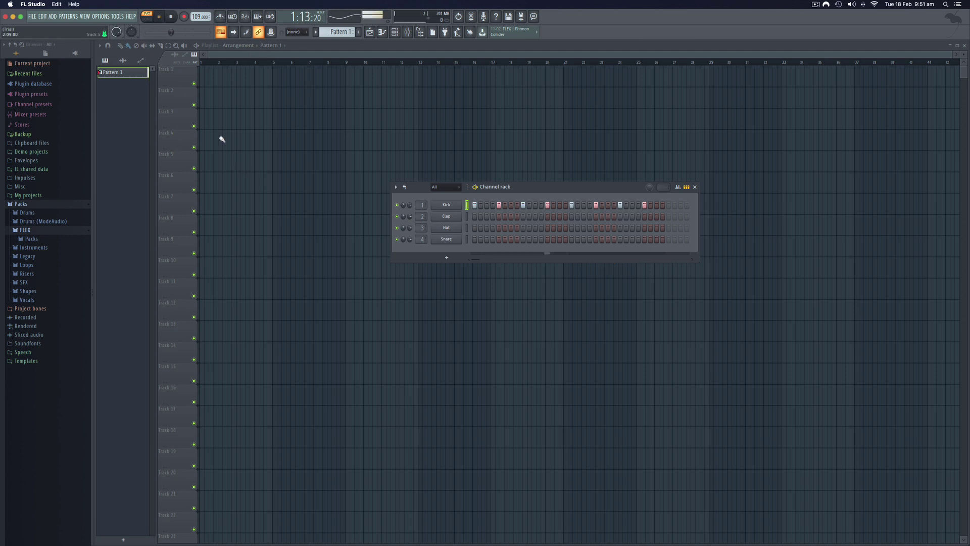
drag(196, 17, 196, 14)
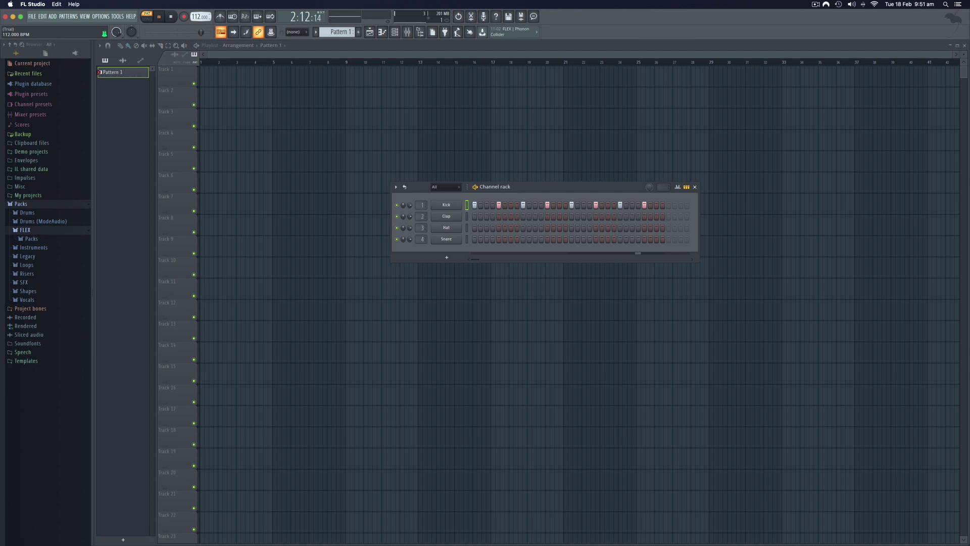
key(space)
- Rename the first pattern as Kick and create a second pattern named "Snare and Hats"
key(F6)
click(359, 32)
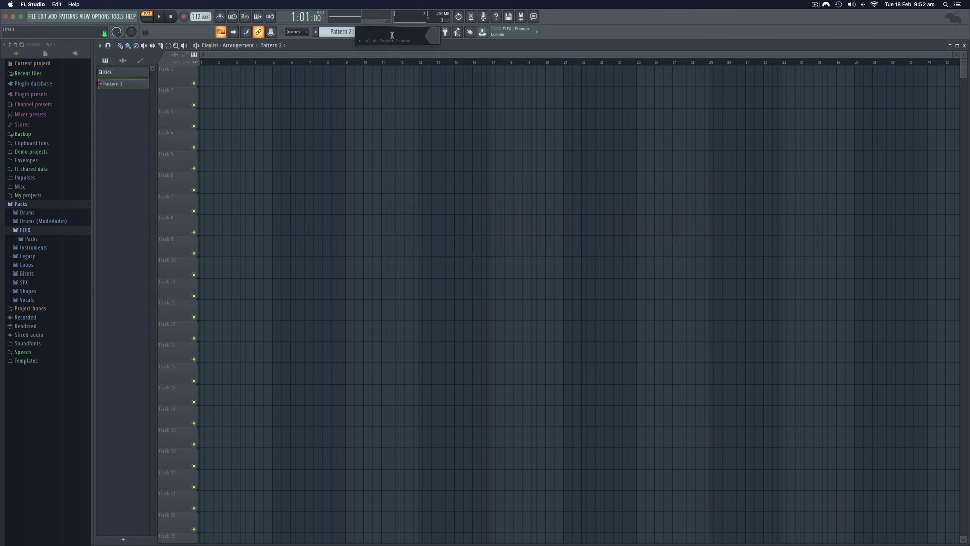
text(Snare and Hats)
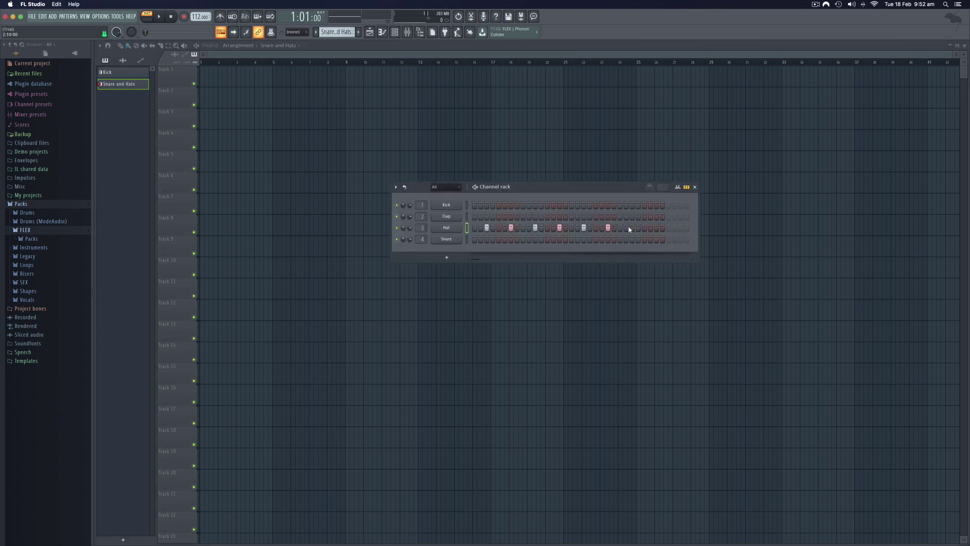
- Program hats on every fourth step starting at step 3, and claps on steps 5, 13, 21 and 29
click(631, 228)
click(501, 218)
click(548, 217)
click(596, 217)
- Add snare hits on steps 5, 13, 21 and 29 of the Snare and Hats pattern while auditioning it
click(499, 239)
click(547, 239)
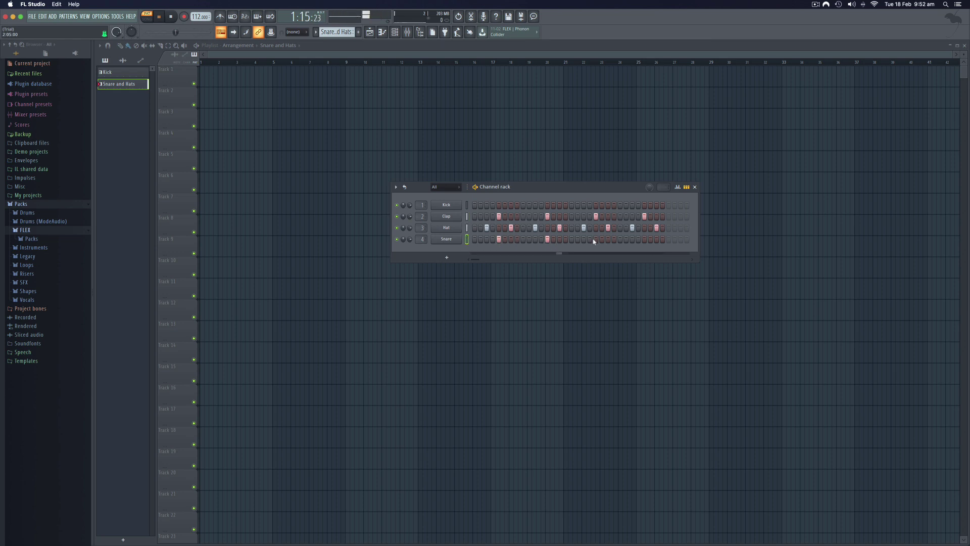
click(642, 240)
key(space)
- Lower the Clap channel's volume and close the channel rack
drag(410, 218, 410, 231)
click(694, 187)
key(space)
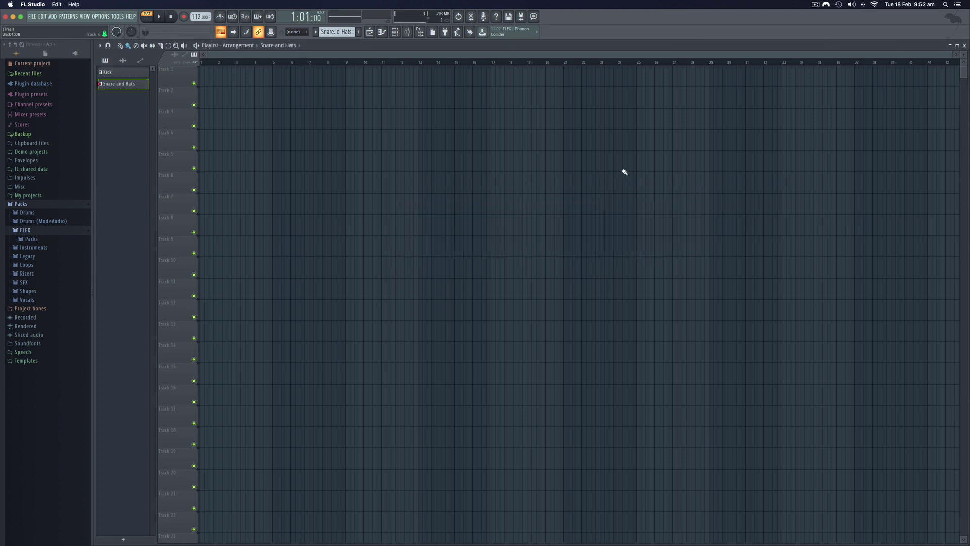
- Fill bars 1 to 16 of the playlist with eight Kick clips on Track 1 and eight Snare and Hats clips on Track 2
click(127, 73)
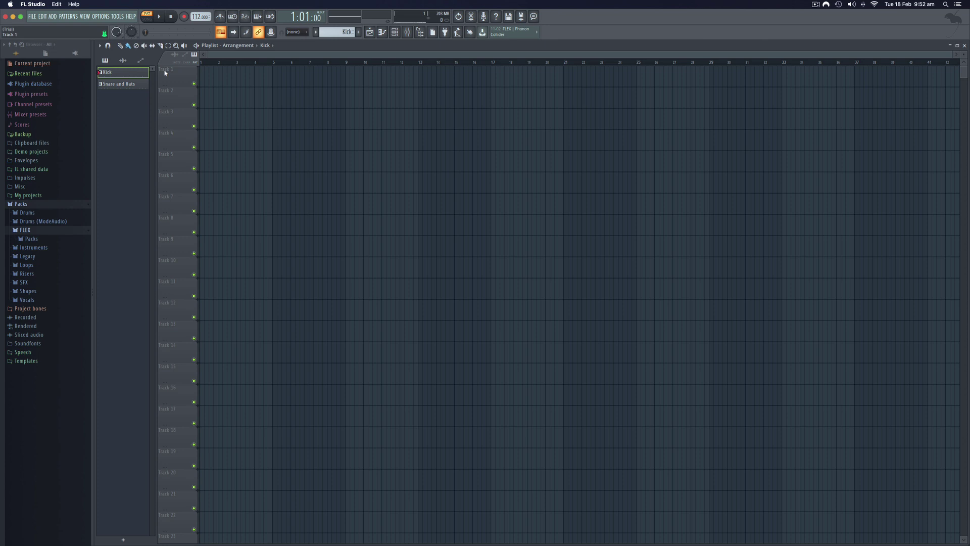
click(203, 74)
click(240, 75)
drag(241, 75, 477, 76)
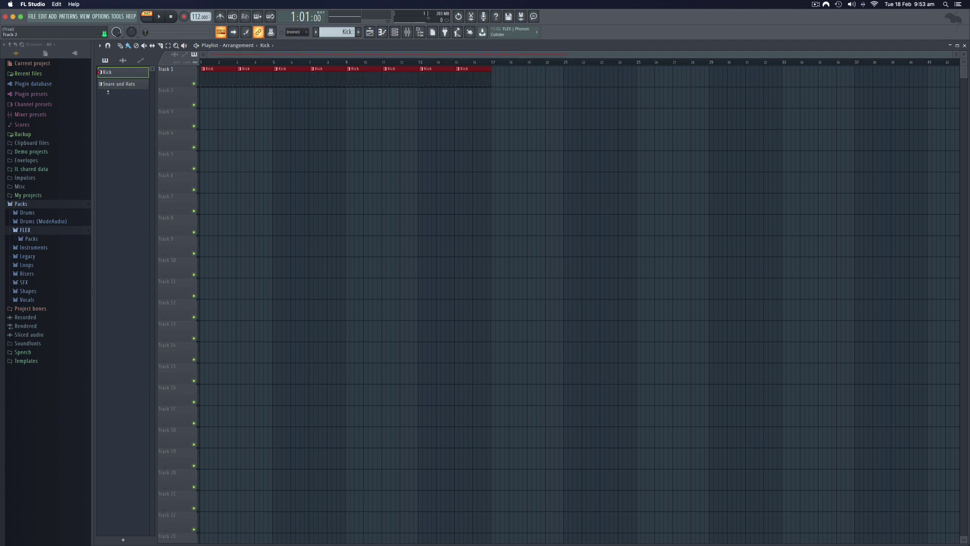
click(119, 84)
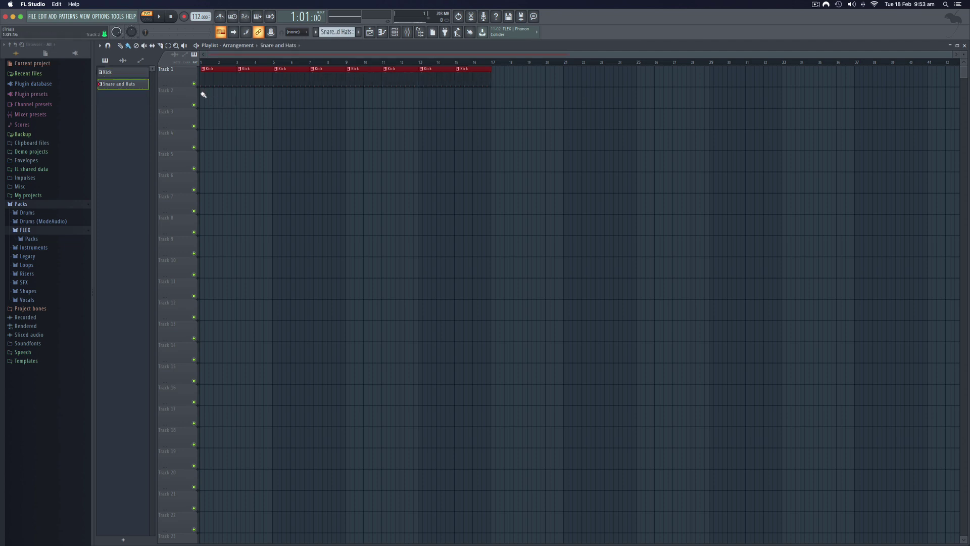
drag(201, 93, 487, 93)
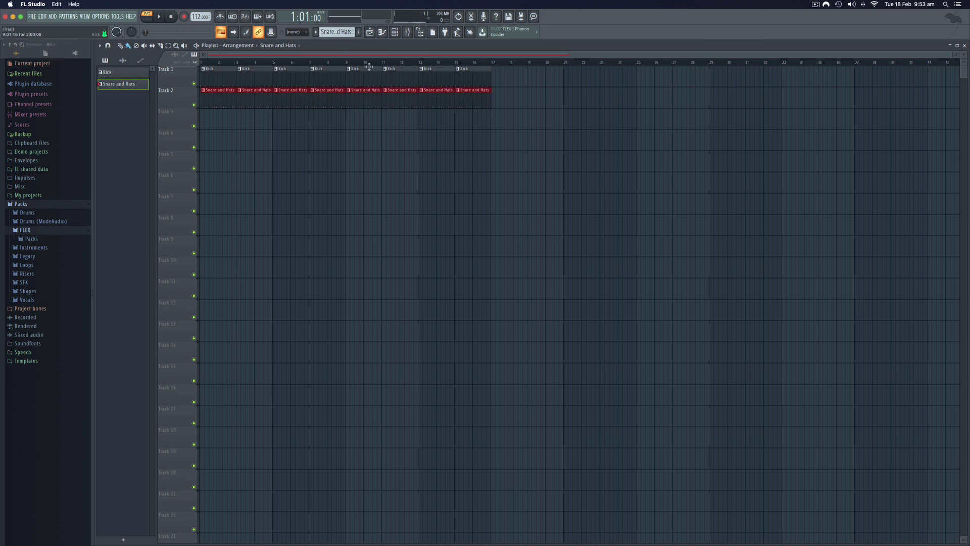
- Switch playback to song mode, play the arrangement and set the tempo to 114 BPM
click(148, 20)
click(159, 18)
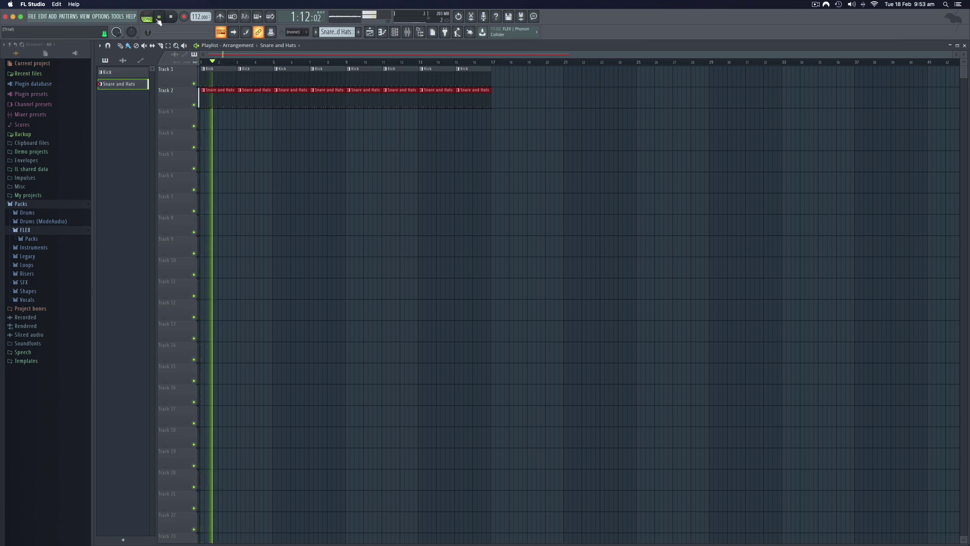
scroll(200, 17, up, 1)
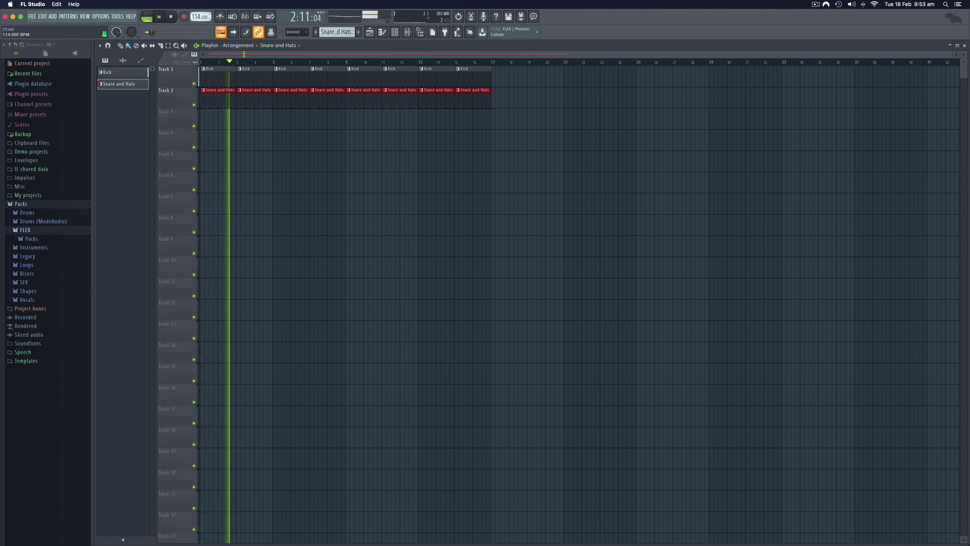
scroll(201, 16, up, 1)
key(space)
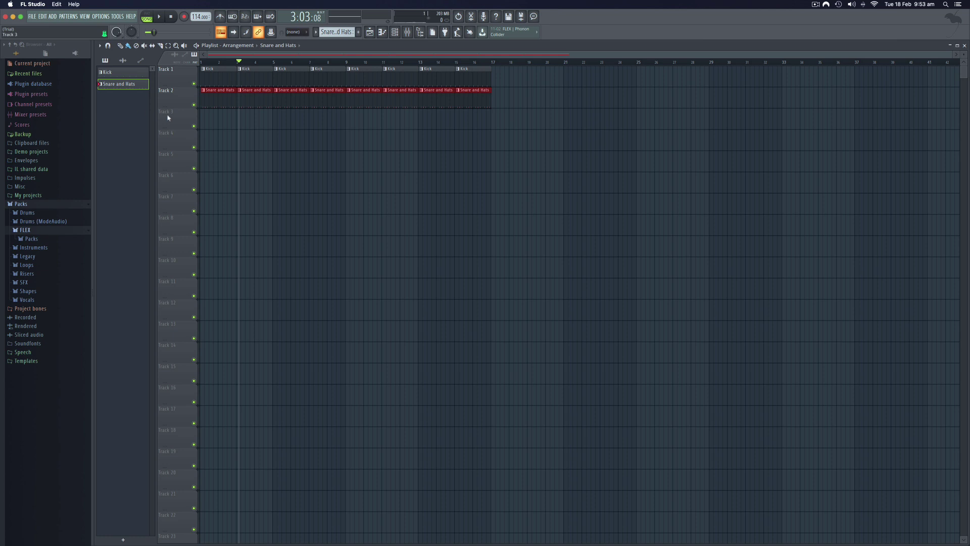
- Create a third pattern named "SC BASS"
click(359, 32)
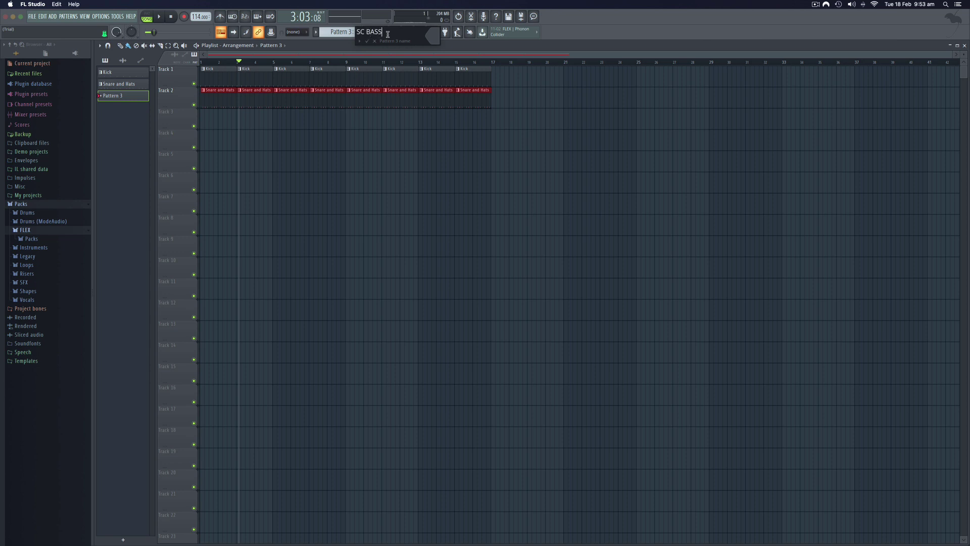
text(SC BASS)
key(Return)
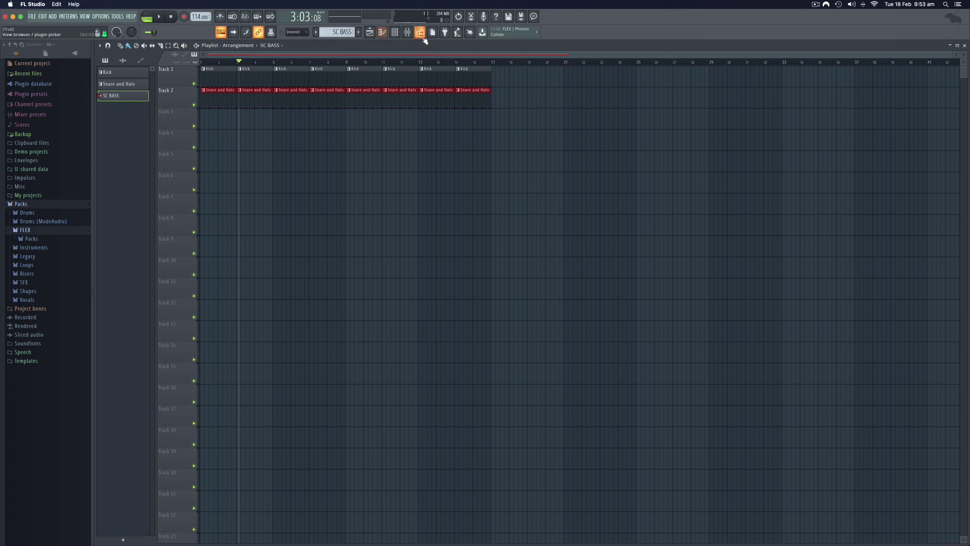
- Add a Sawer synth channel to the channel rack for the SC BASS pattern
click(406, 36)
click(405, 35)
click(395, 32)
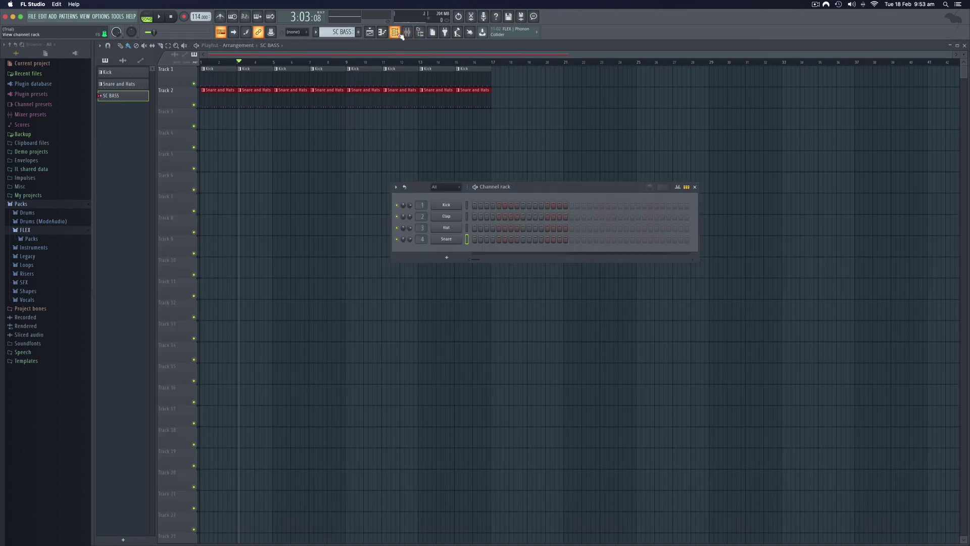
drag(535, 189, 408, 148)
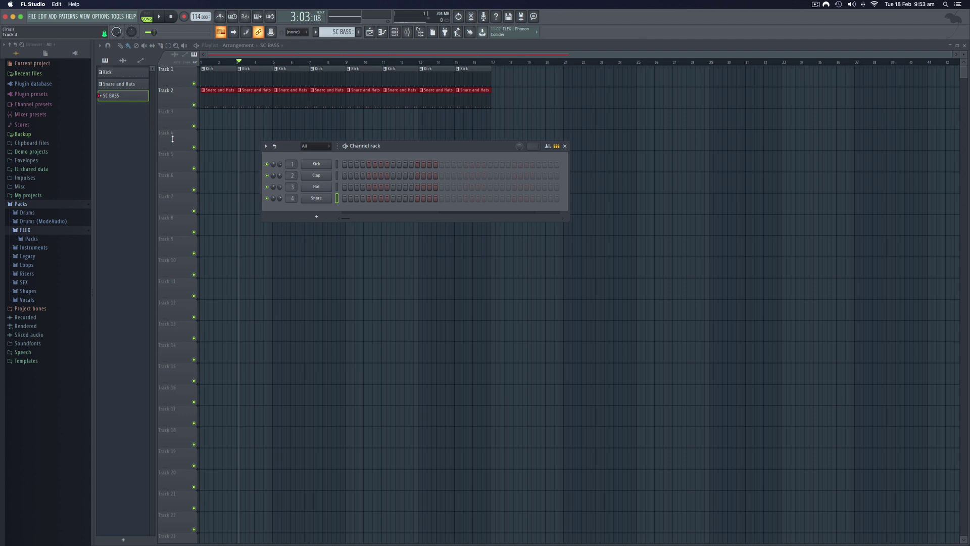
click(317, 216)
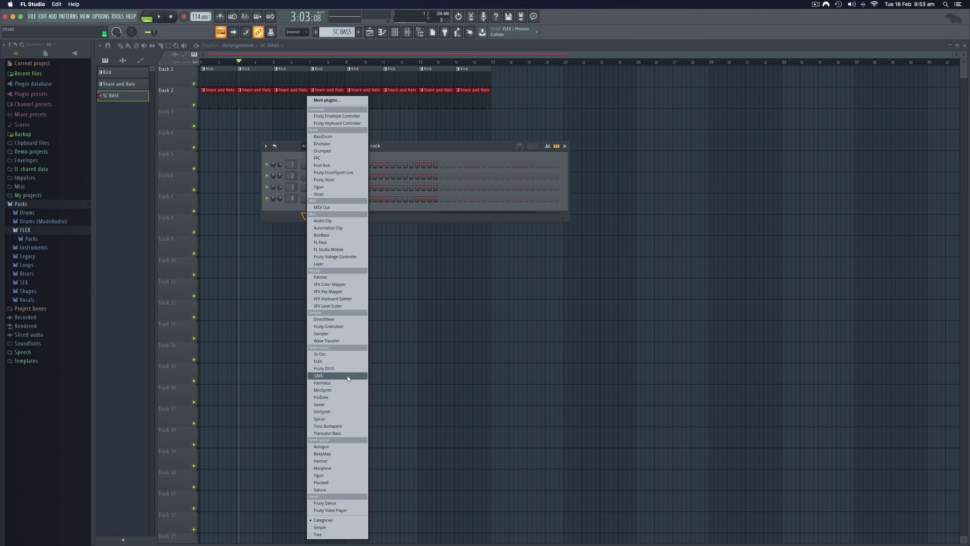
click(342, 404)
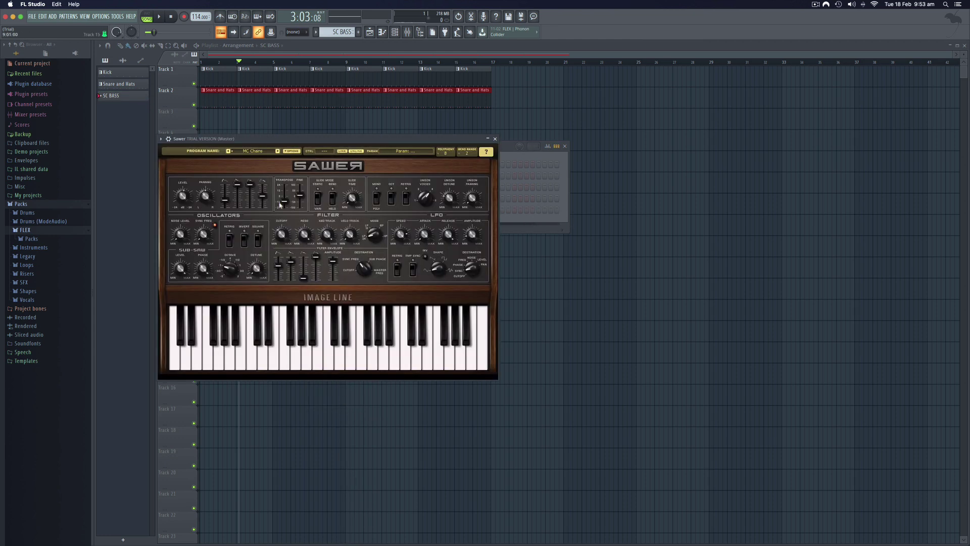
- Load the second preset of Sawer's Bass program bank, FG Classico Bass, and close the synth
click(265, 152)
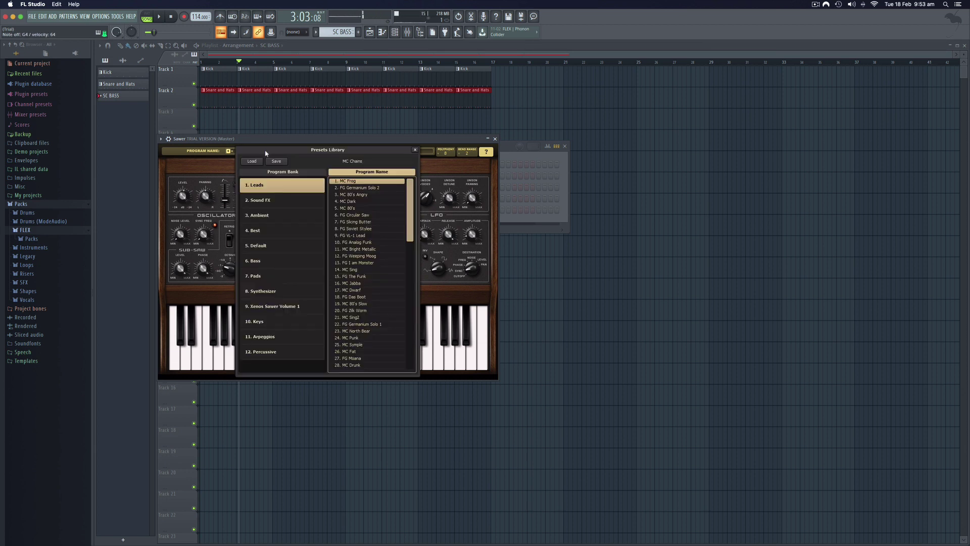
click(272, 261)
click(354, 290)
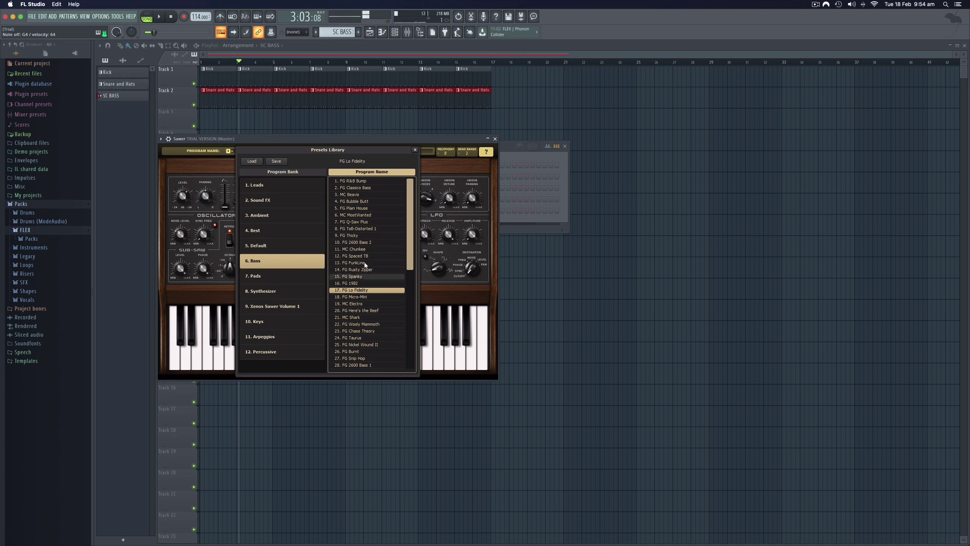
click(362, 181)
click(362, 188)
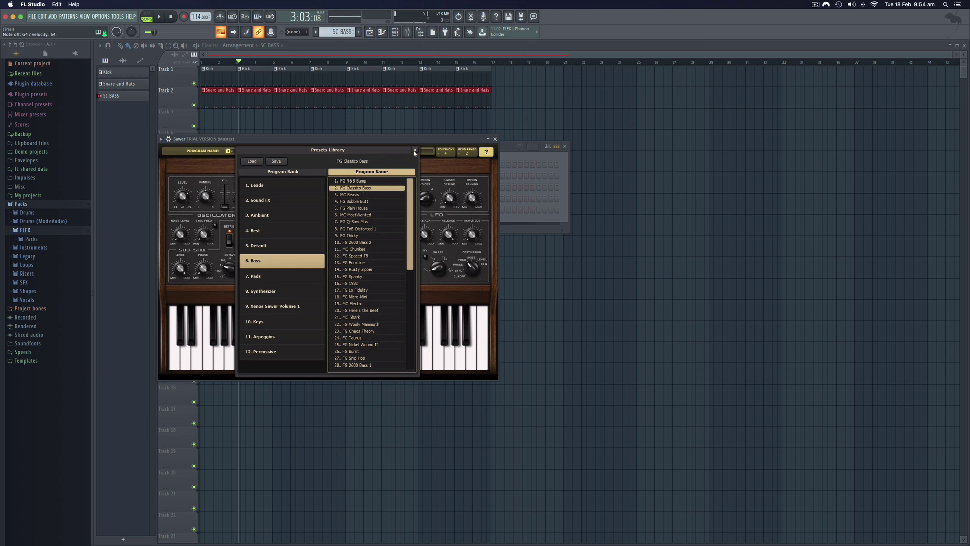
click(415, 151)
click(495, 139)
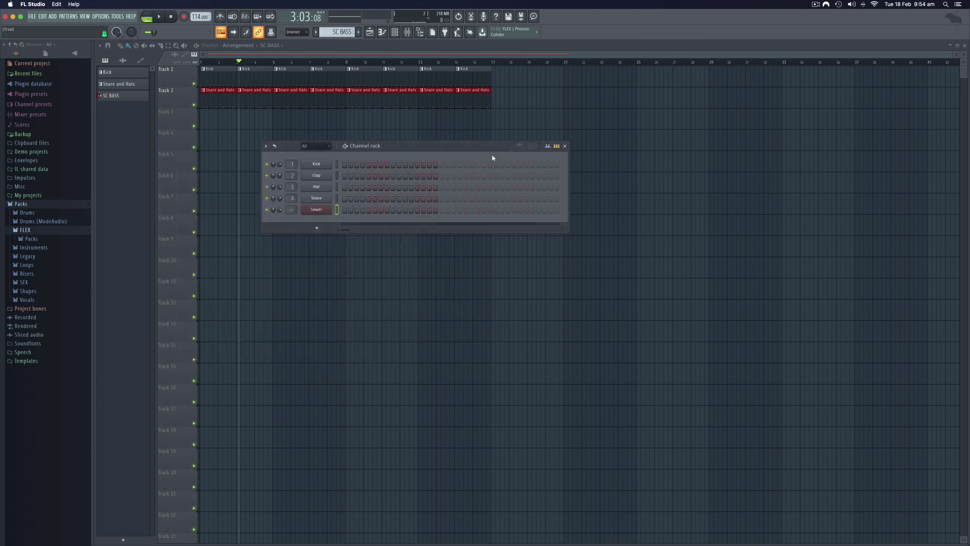
- Fill 32 steps of the Sawer channel, then audition eight SC BASS clips across bars 1 to 16 of Track 3
drag(345, 213, 528, 213)
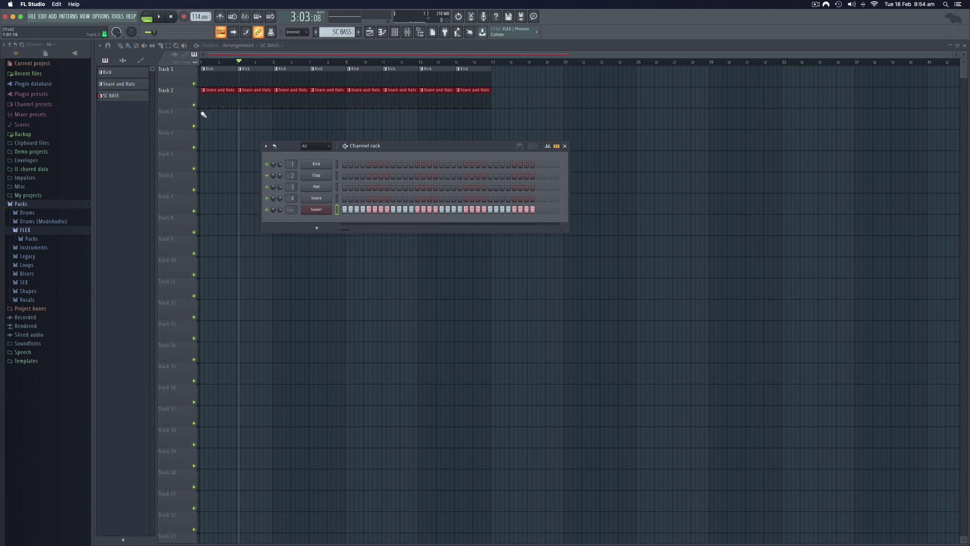
drag(203, 115, 485, 118)
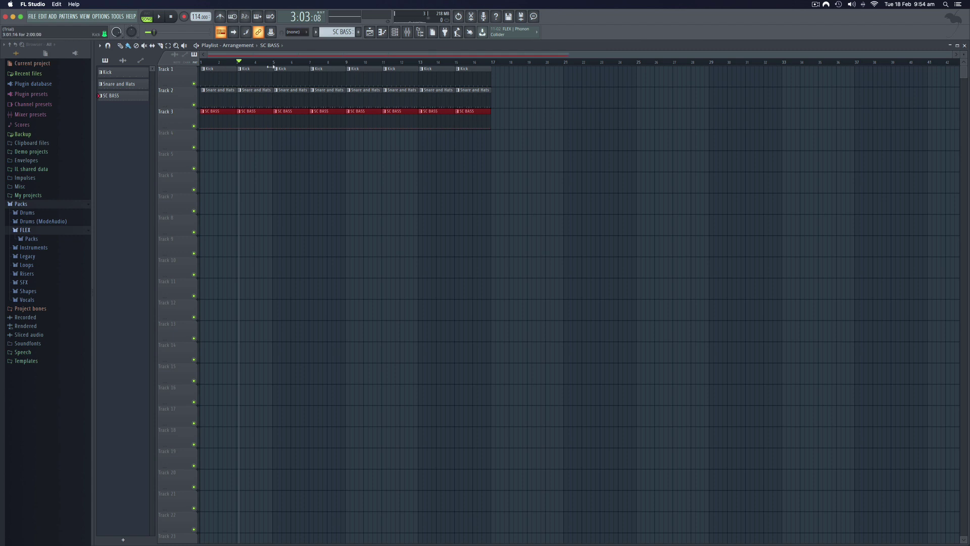
key(space)
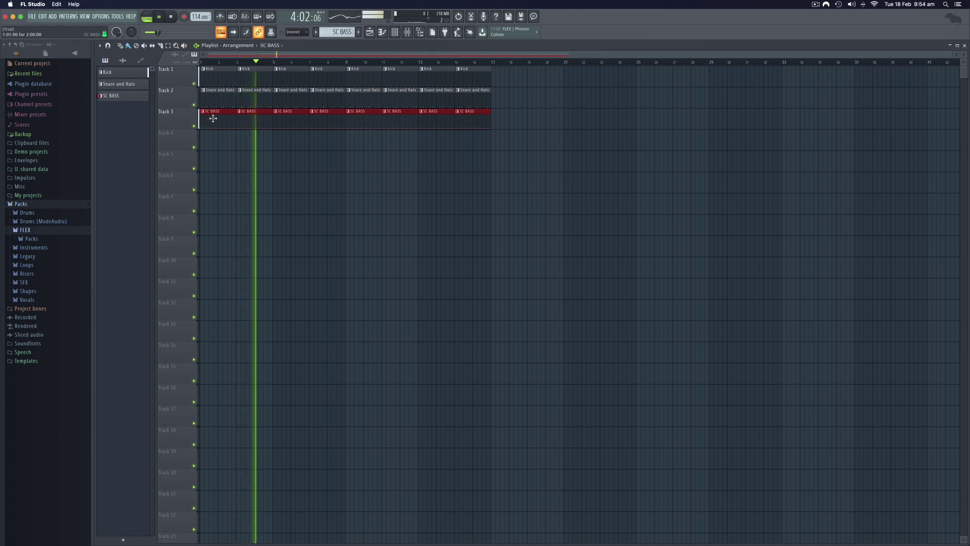
key(space)
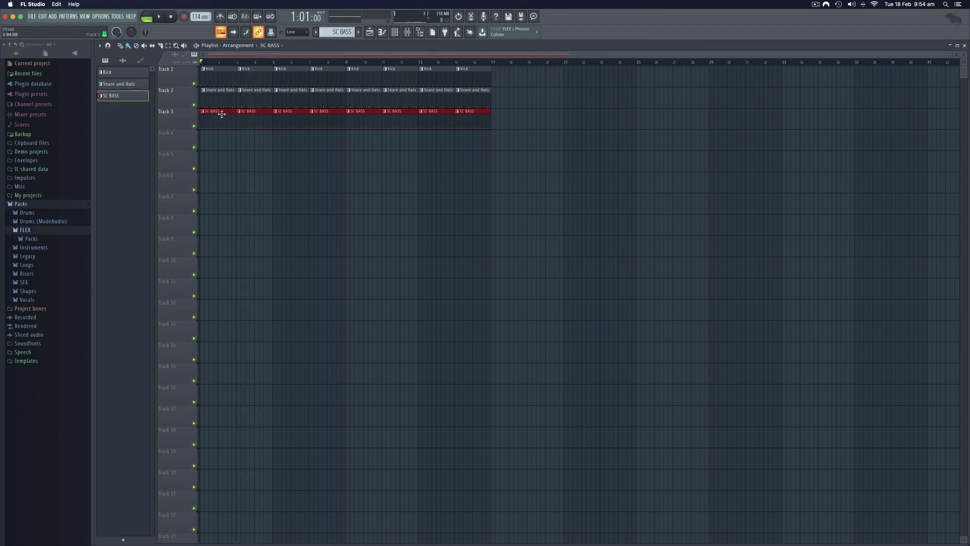
- Delete the SC BASS clips from Track 3 and select the Sawer channel's notes in the piano roll
drag(216, 112, 469, 121)
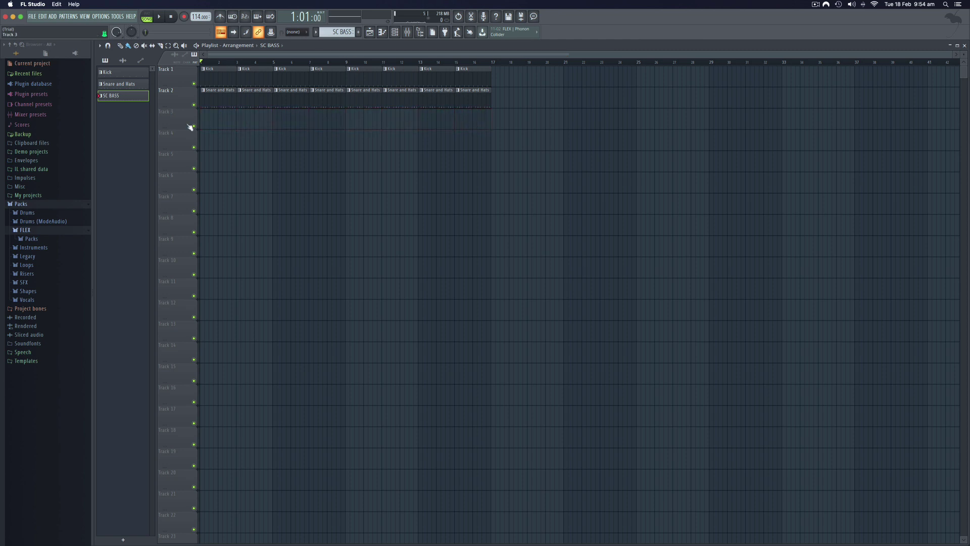
click(382, 31)
click(243, 96)
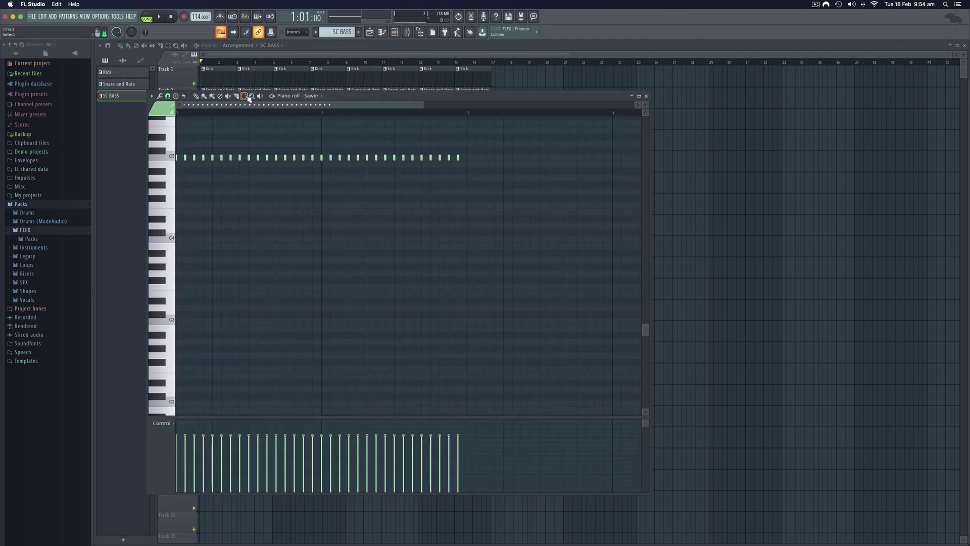
mouse_move(462, 142)
mouse_down()
mouse_move(458, 160)
mouse_move(227, 186)
mouse_move(176, 180)
mouse_move(190, 210)
mouse_move(193, 293)
mouse_up()
click(196, 96)
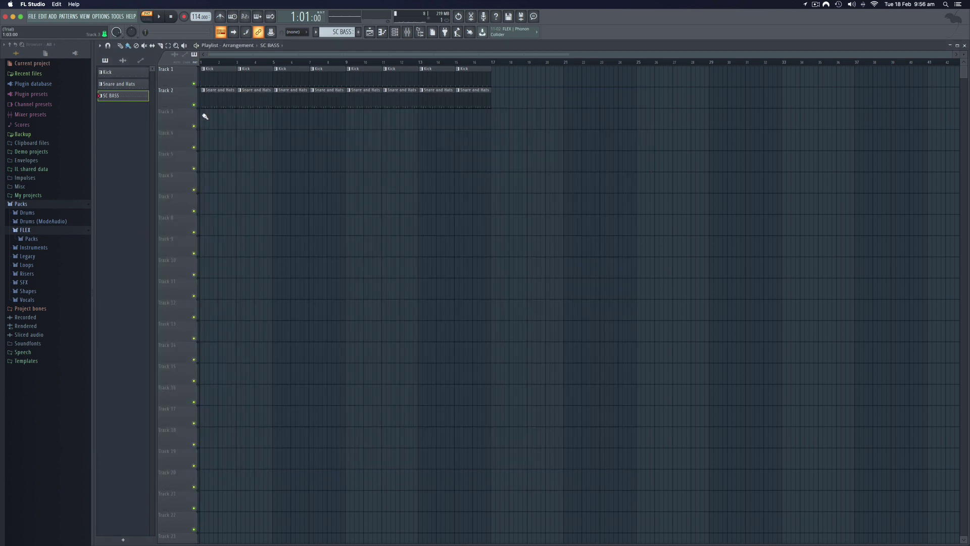
- Fill bars 1 to 16 of Track 3 with sixteen one-bar SC BASS clips and play the arrangement in song mode
click(203, 112)
click(205, 112)
click(212, 113)
right_click(211, 111)
drag(204, 117, 489, 113)
click(146, 15)
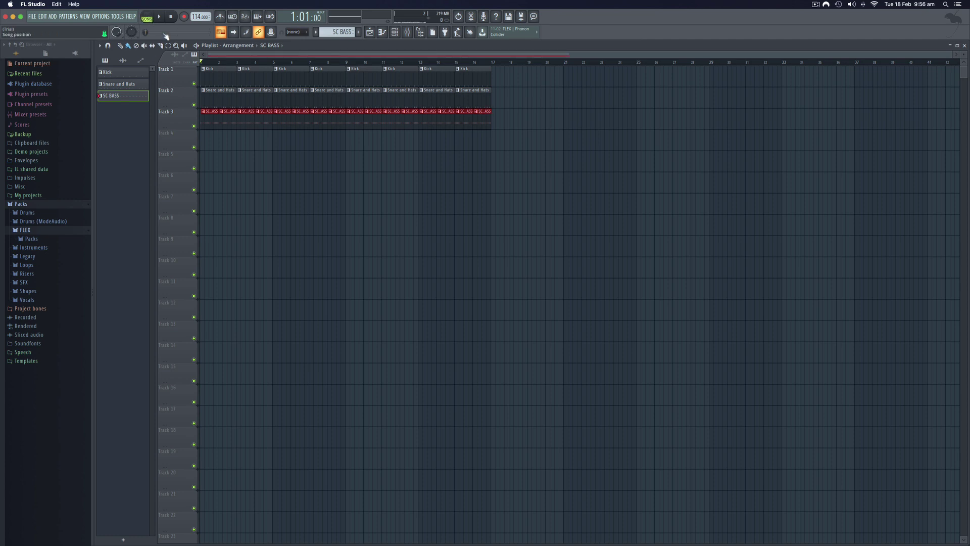
key(space)
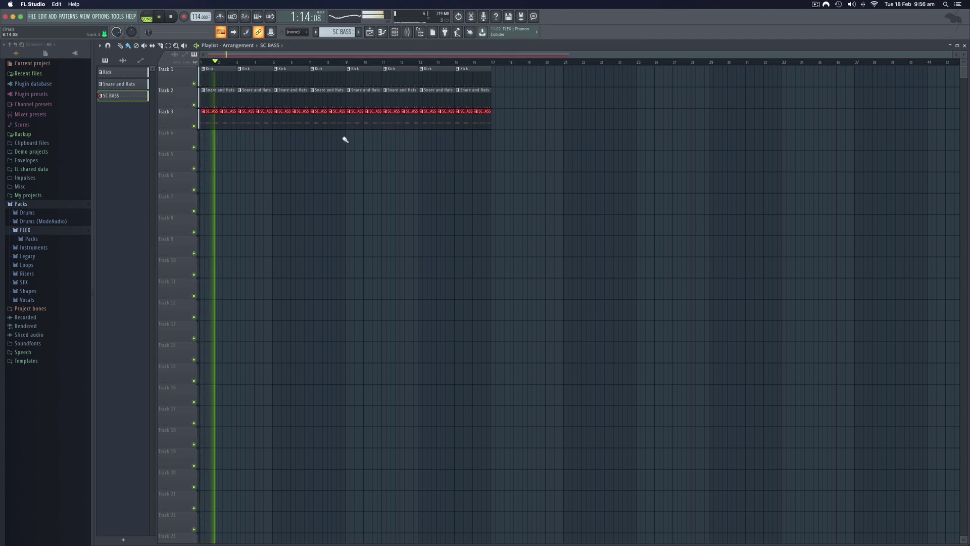
key(space)
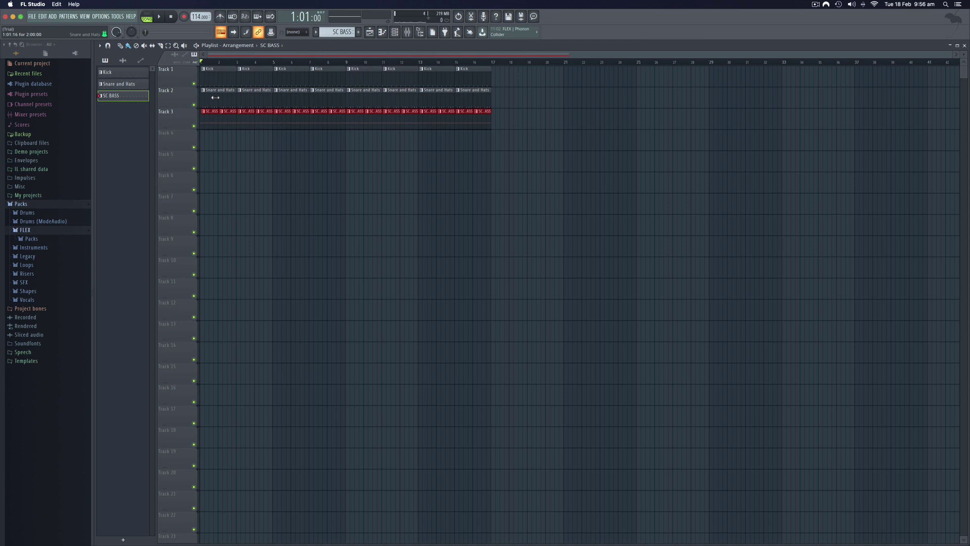
- Rename the first three playlist tracks "Kik", "snare hats" and "sc Bass"
click(395, 32)
click(408, 33)
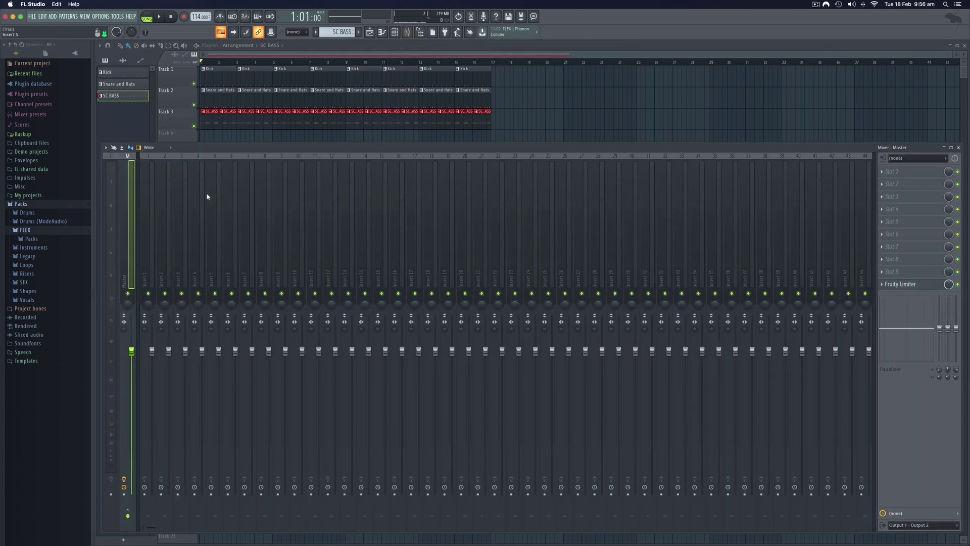
double_click(180, 80)
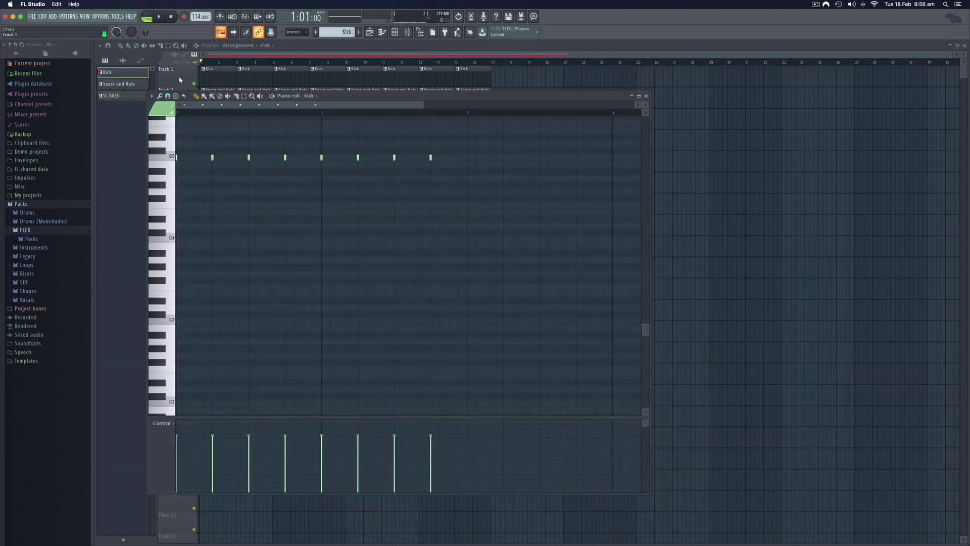
click(645, 95)
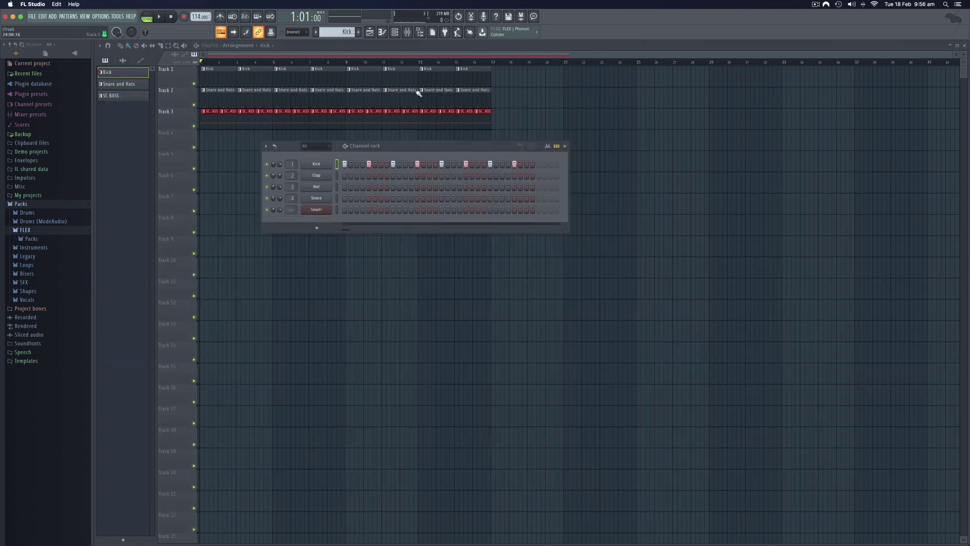
right_click(182, 80)
key(F2)
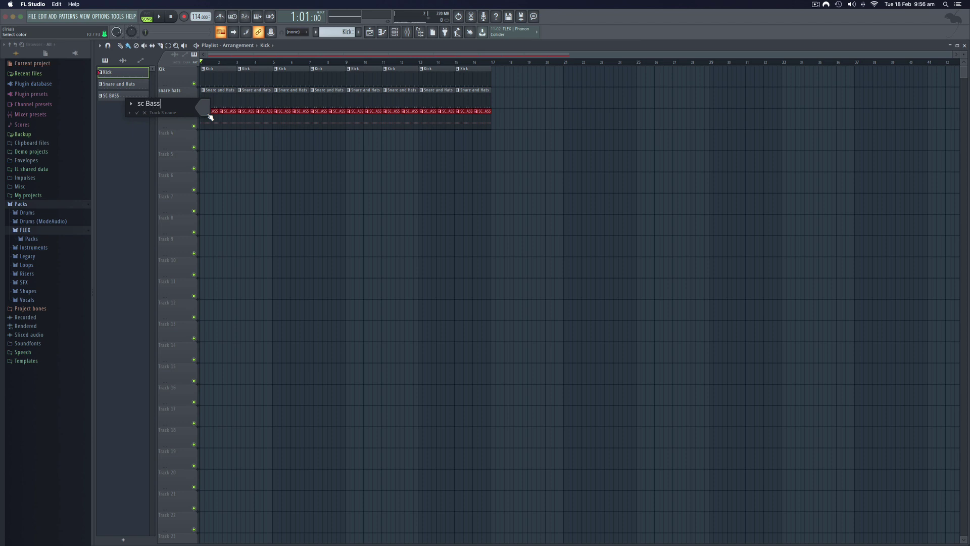
key(Return)
- Sidechain mixer Insert 1 to Insert 3
click(410, 33)
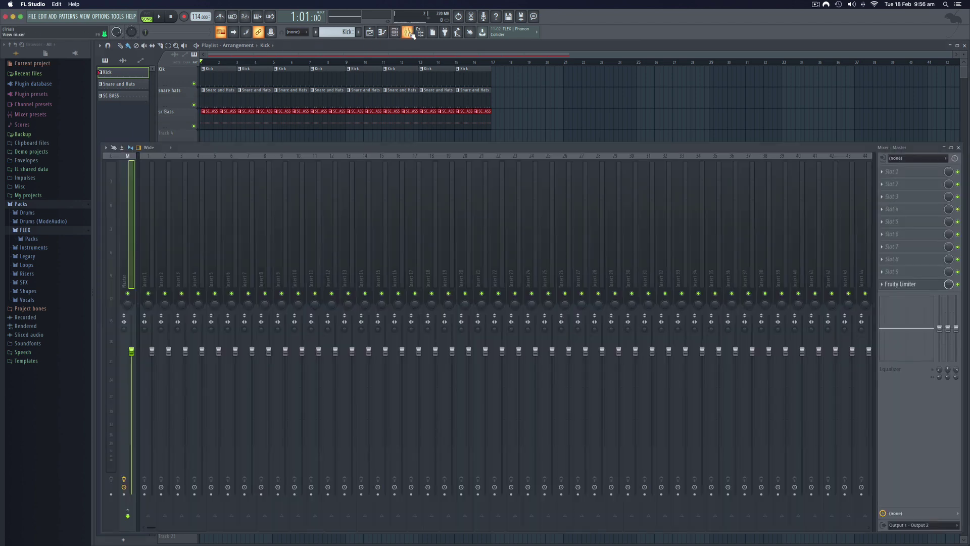
click(180, 158)
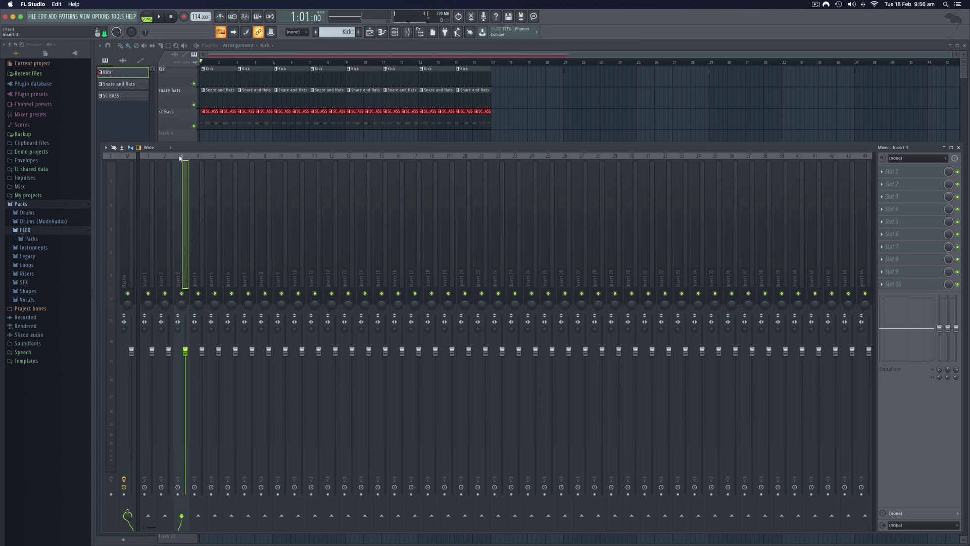
click(162, 157)
click(148, 157)
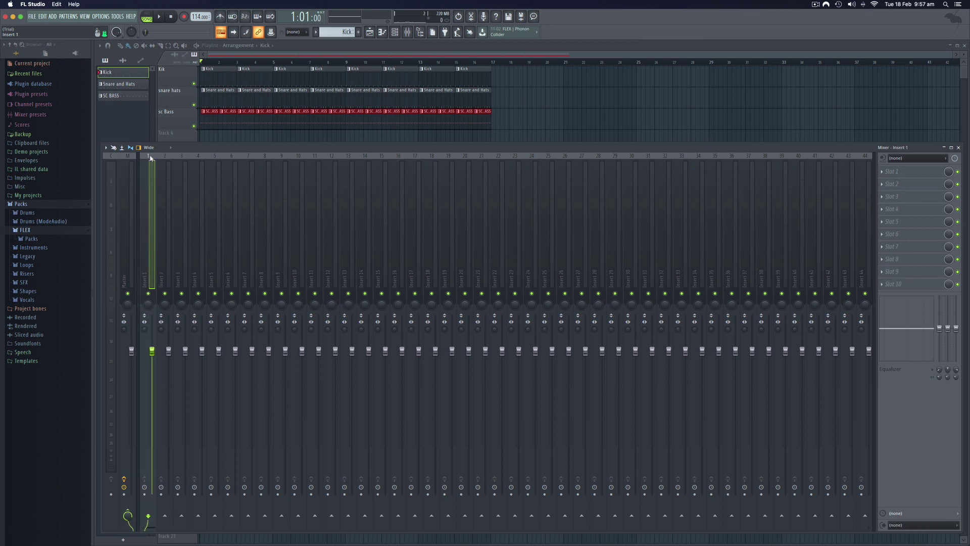
click(182, 156)
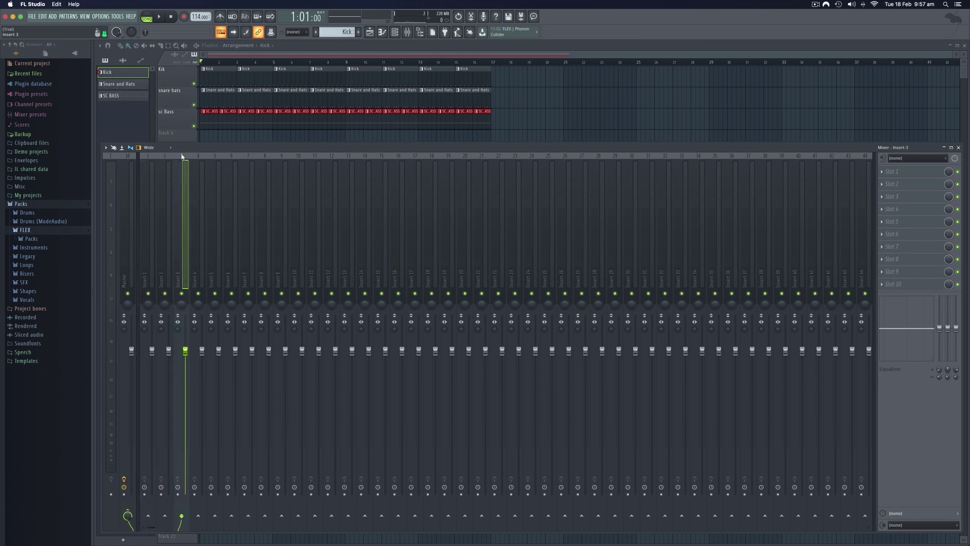
click(149, 157)
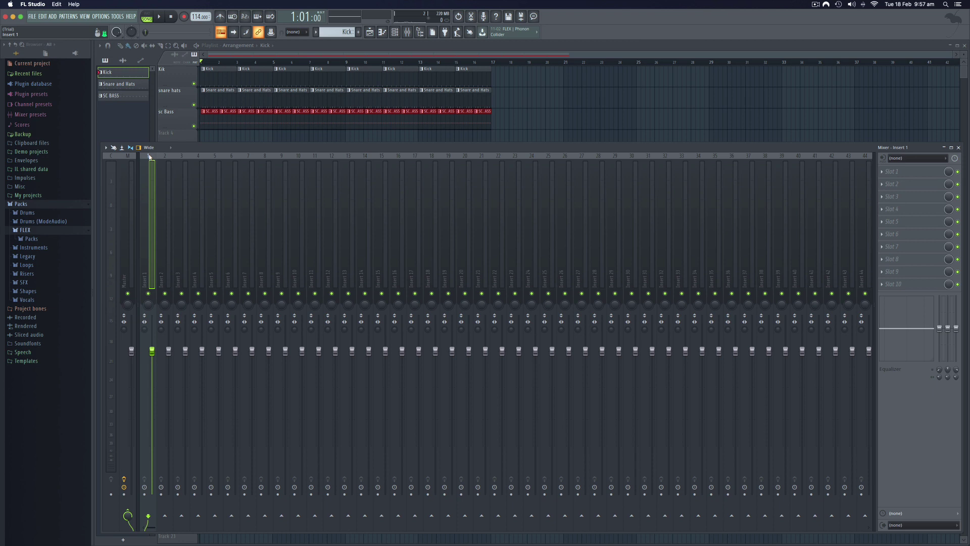
click(181, 516)
- Load Fruity Limiter in Insert 3's first effect slot, switch it to compressor mode and set its sidechain input to Insert 1
click(182, 158)
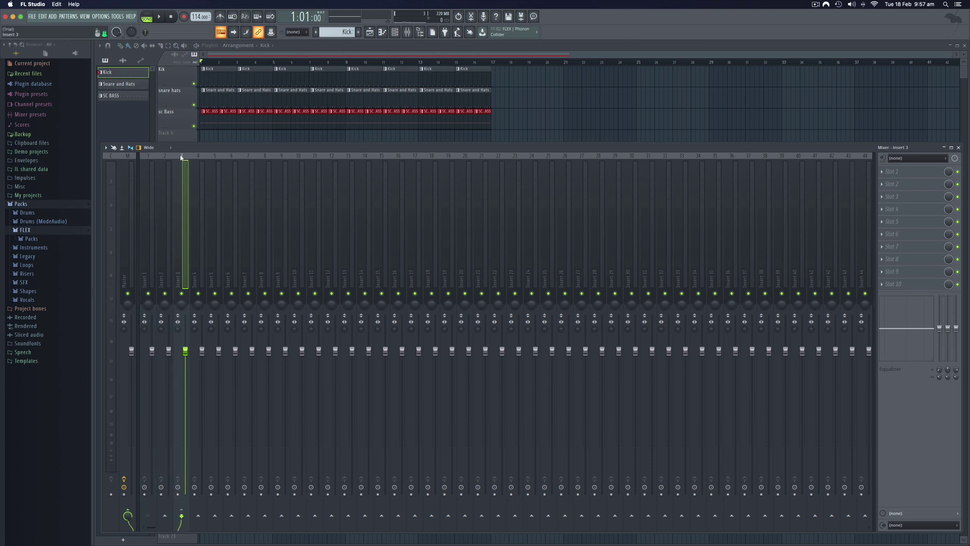
click(916, 174)
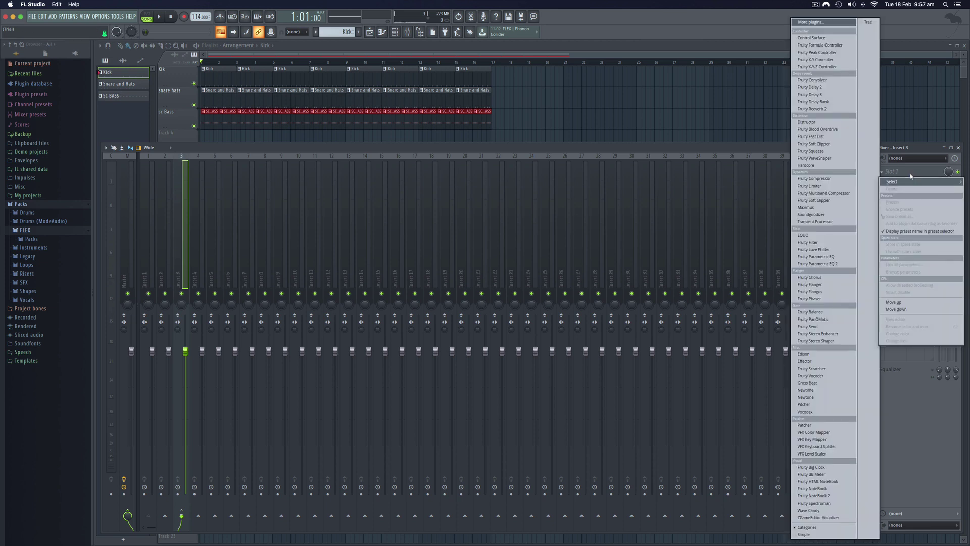
click(809, 186)
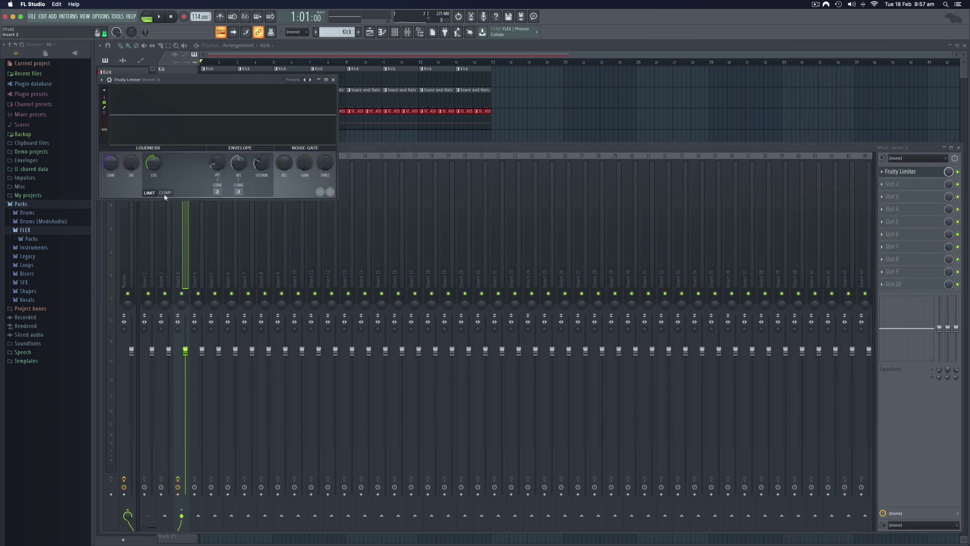
click(165, 193)
click(239, 192)
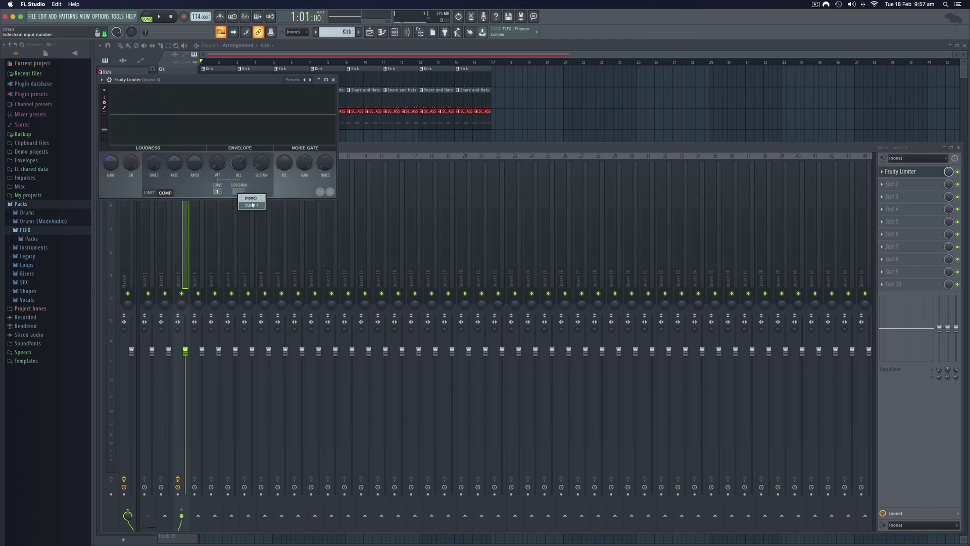
click(253, 204)
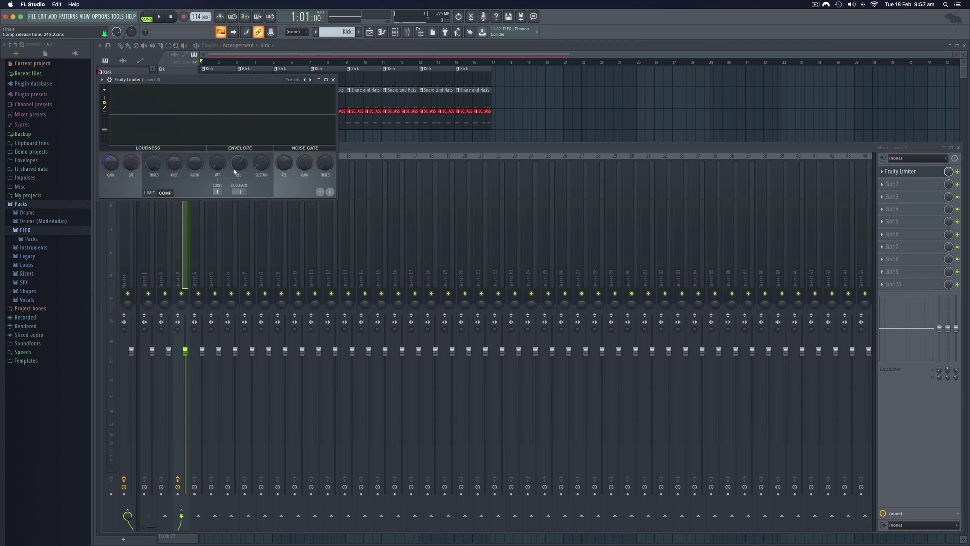
- Lower the compressor threshold in Insert 3's Fruity Limiter while listening to the song, then stop playback and close the plugin
drag(153, 166, 153, 185)
drag(153, 185, 153, 186)
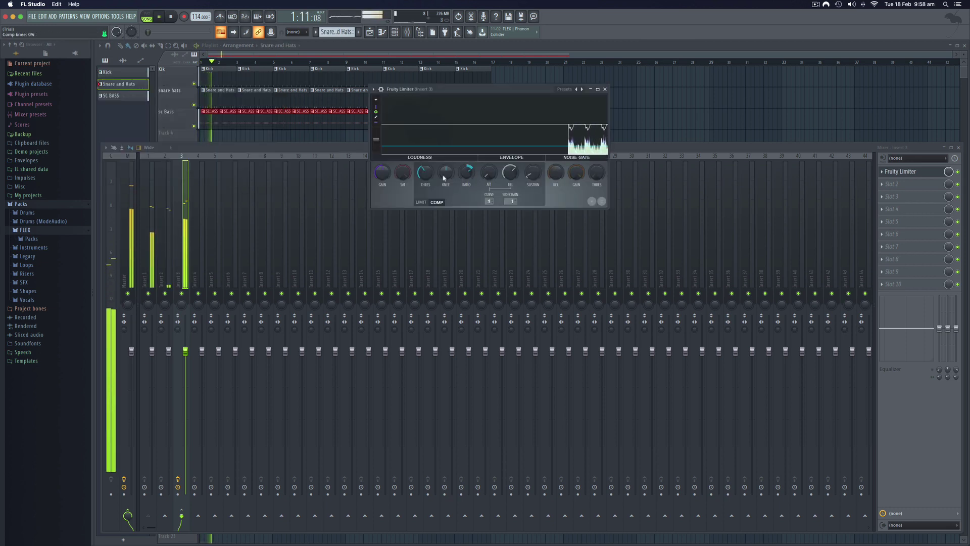
mouse_move(425, 173)
mouse_down()
mouse_move(426, 193)
mouse_move(467, 167)
mouse_move(467, 148)
mouse_move(470, 171)
mouse_move(470, 159)
mouse_move(425, 182)
mouse_up()
key(space)
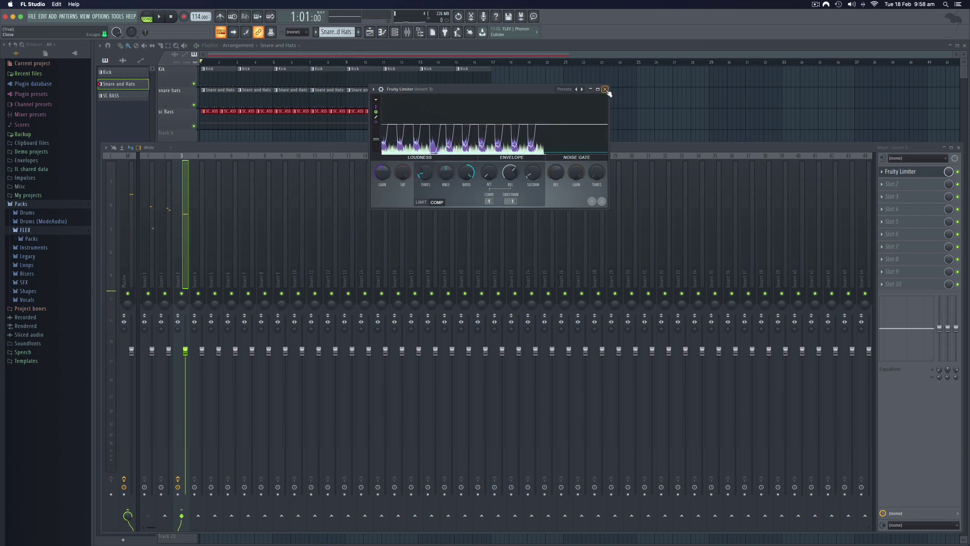
click(605, 90)
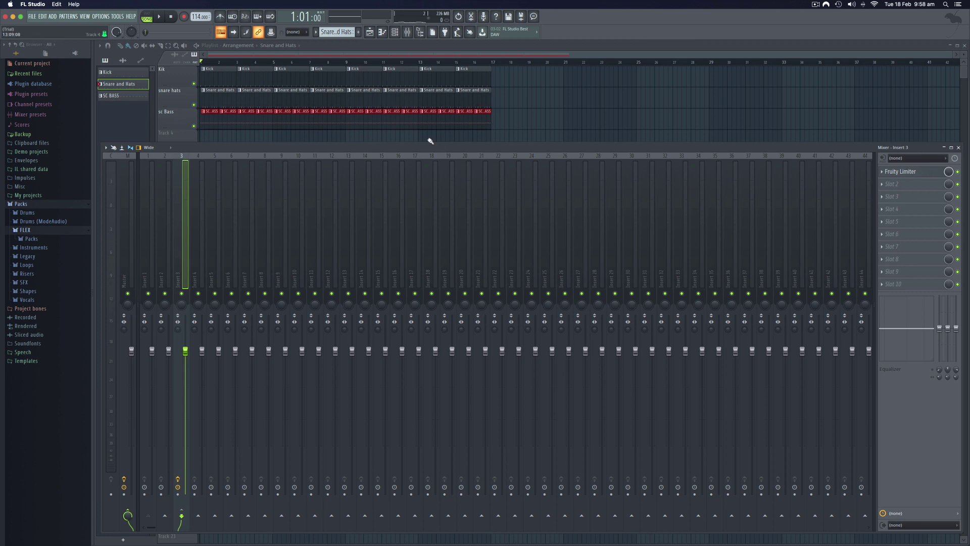
- Add a FLEX synth as a new instrument channel in the channel rack
click(181, 138)
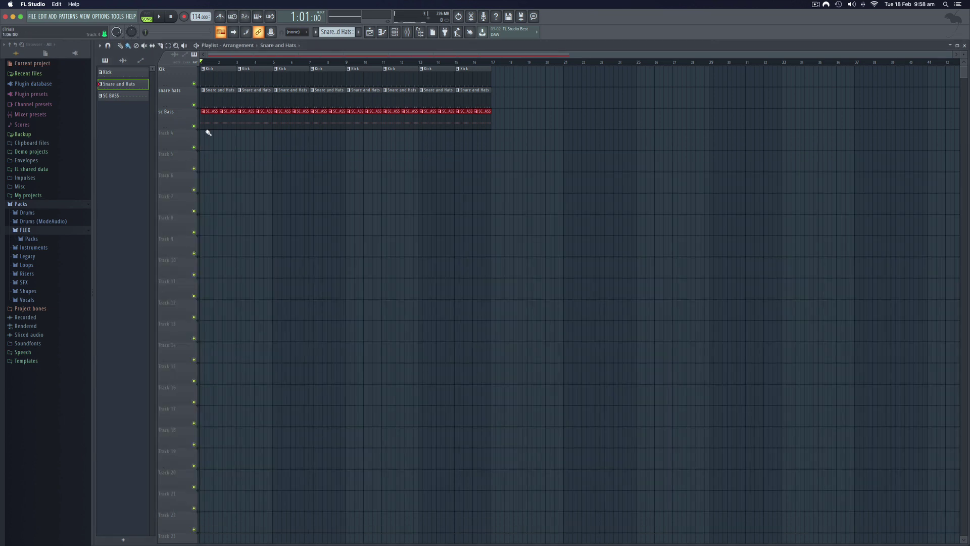
click(396, 32)
click(317, 228)
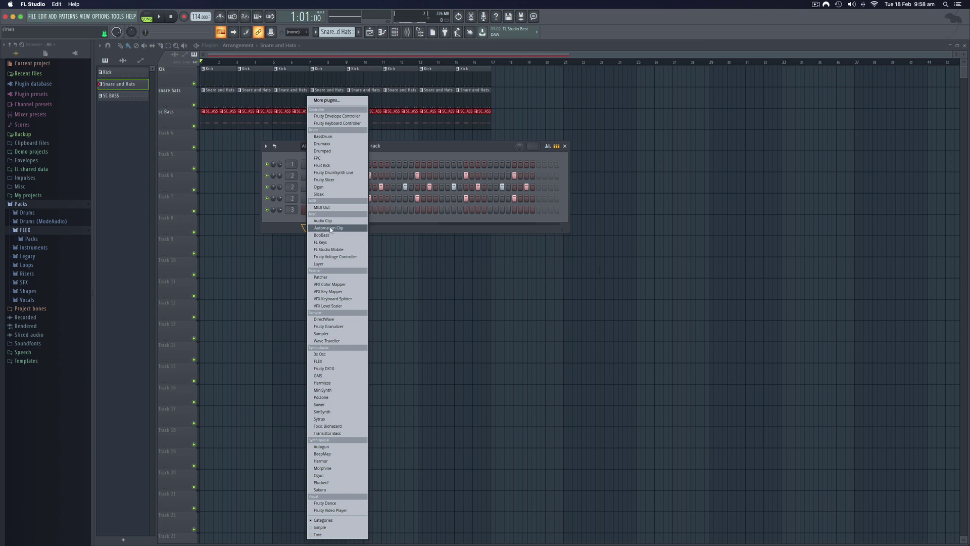
click(334, 362)
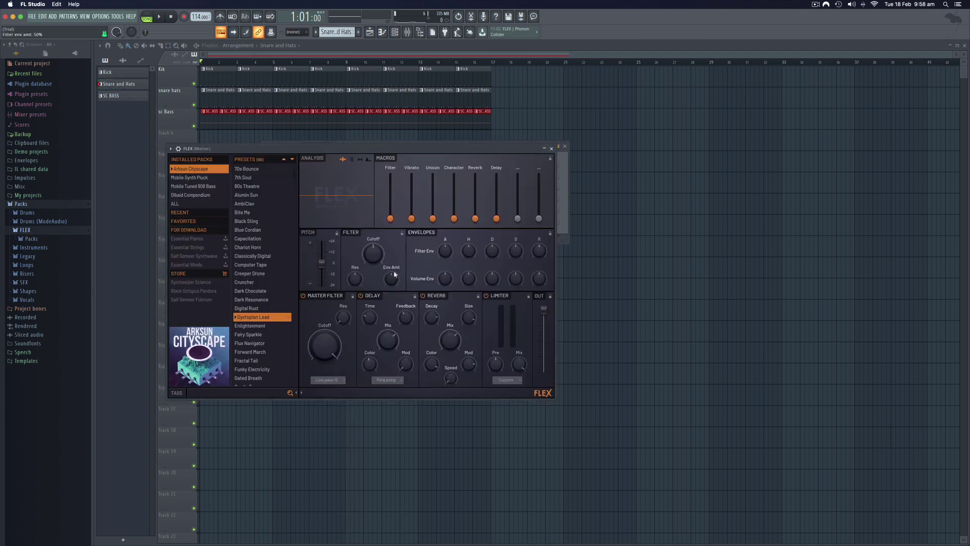
- Audition Dark Chocolate, Dark Resonance and Dystopian Lead in FLEX, then load the Blue Cordian preset and preview it with the song playing
click(253, 291)
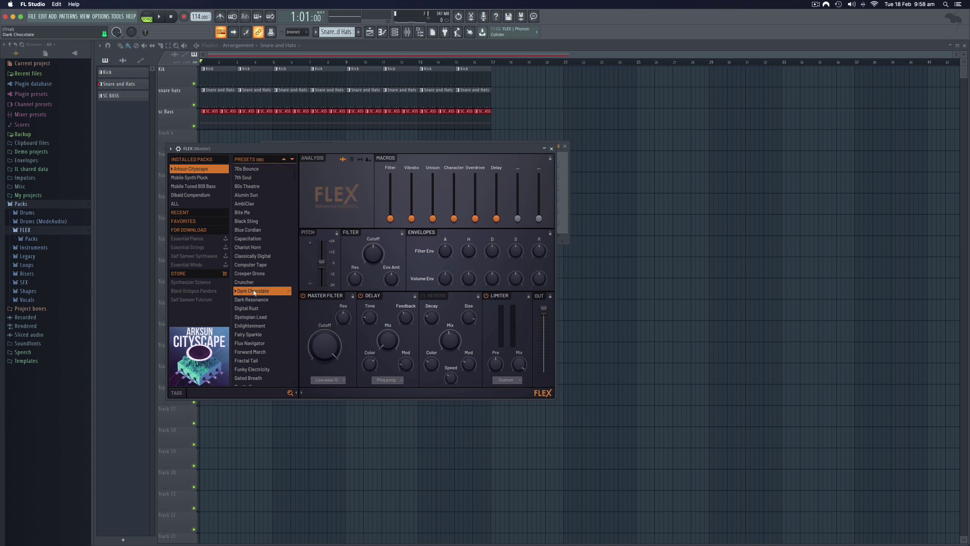
click(252, 300)
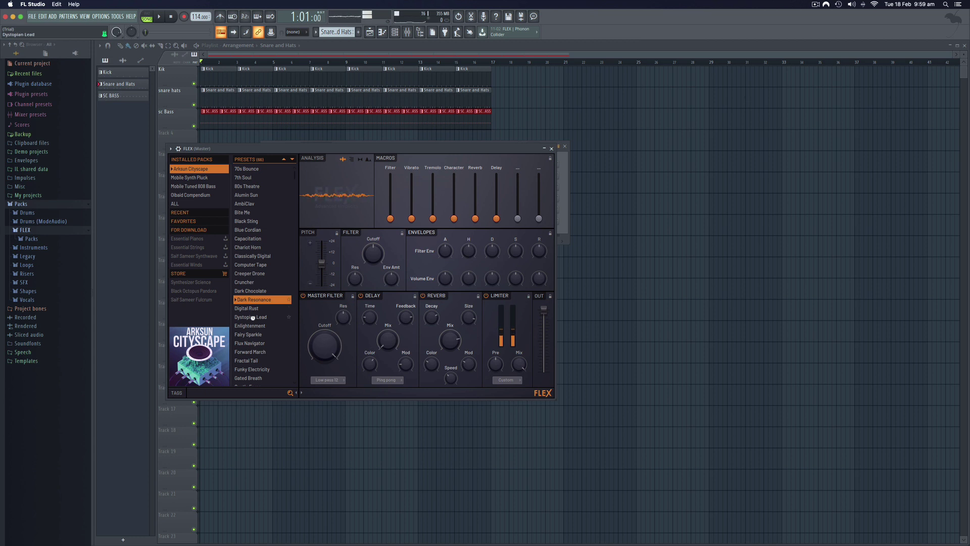
click(253, 317)
click(250, 230)
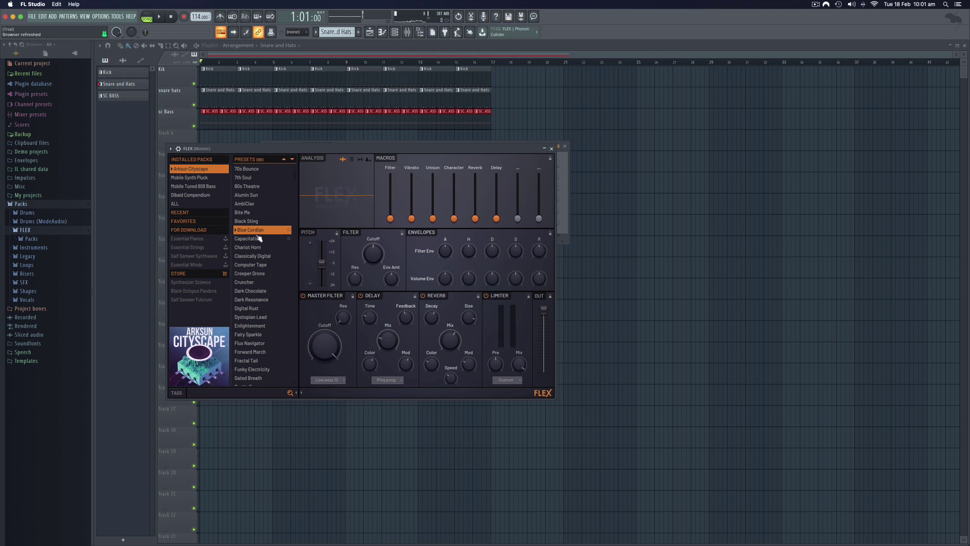
key(space)
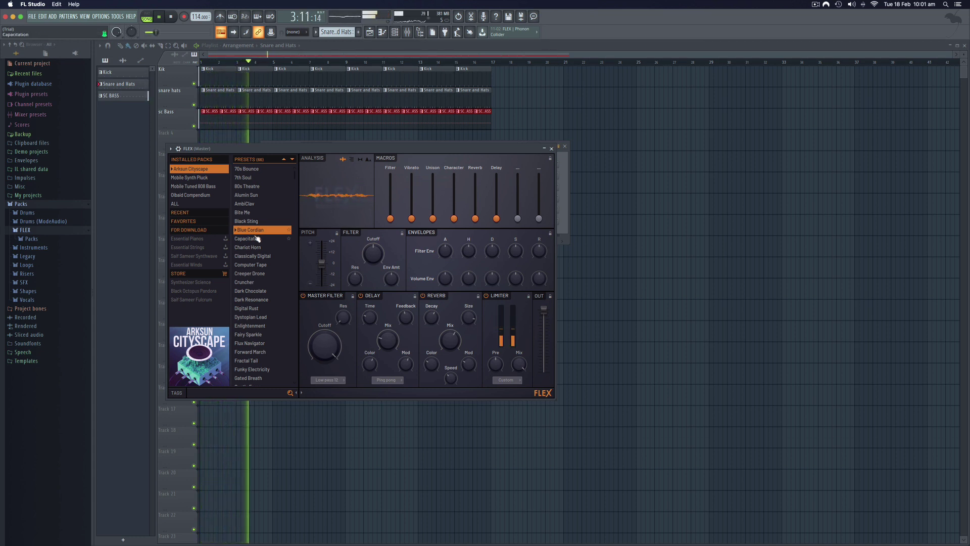
click(552, 149)
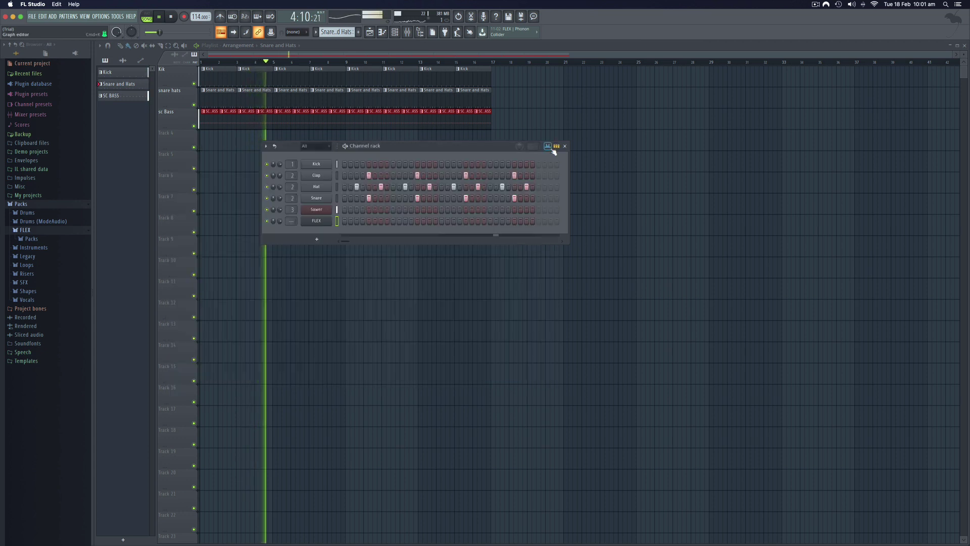
key(space)
click(564, 146)
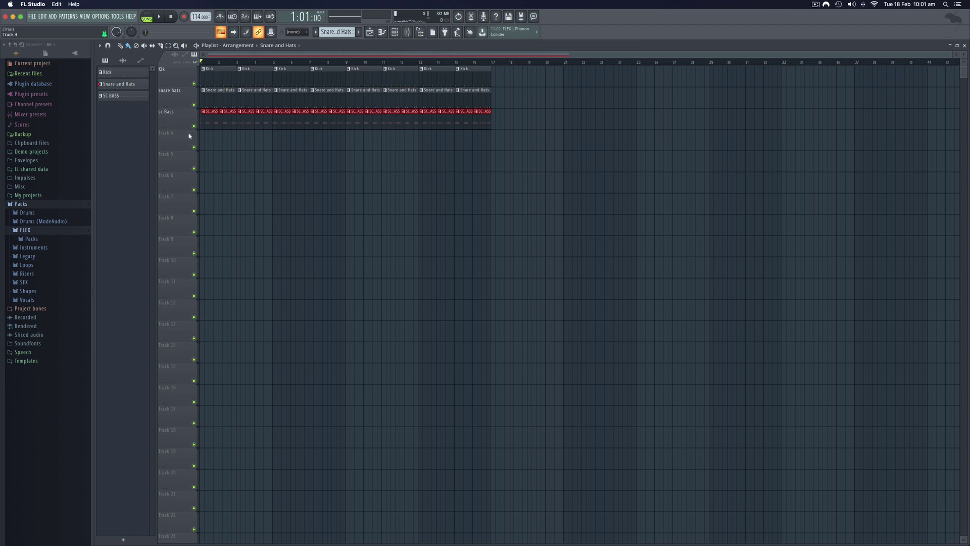
- Route the FLEX channel to mixer track 4 and open its piano roll
click(395, 32)
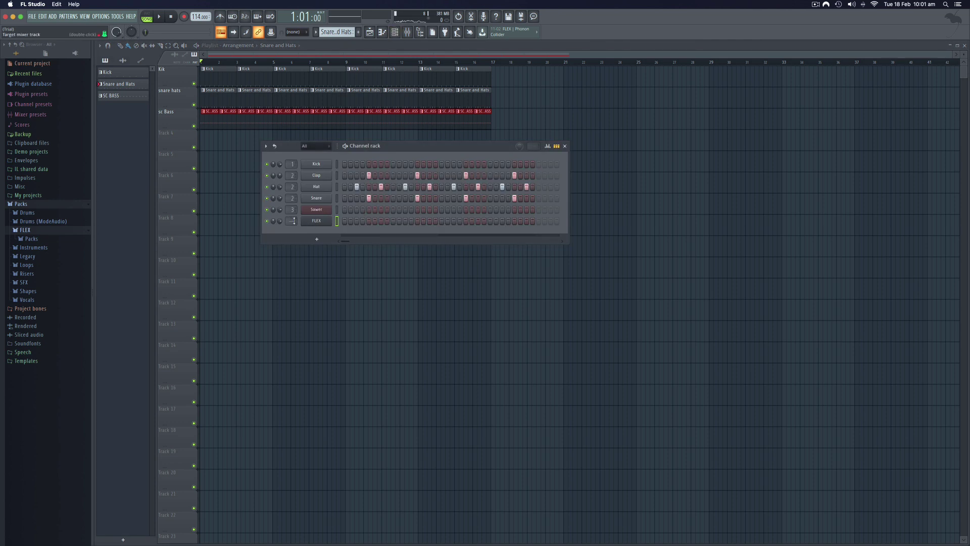
drag(294, 220, 294, 213)
click(382, 32)
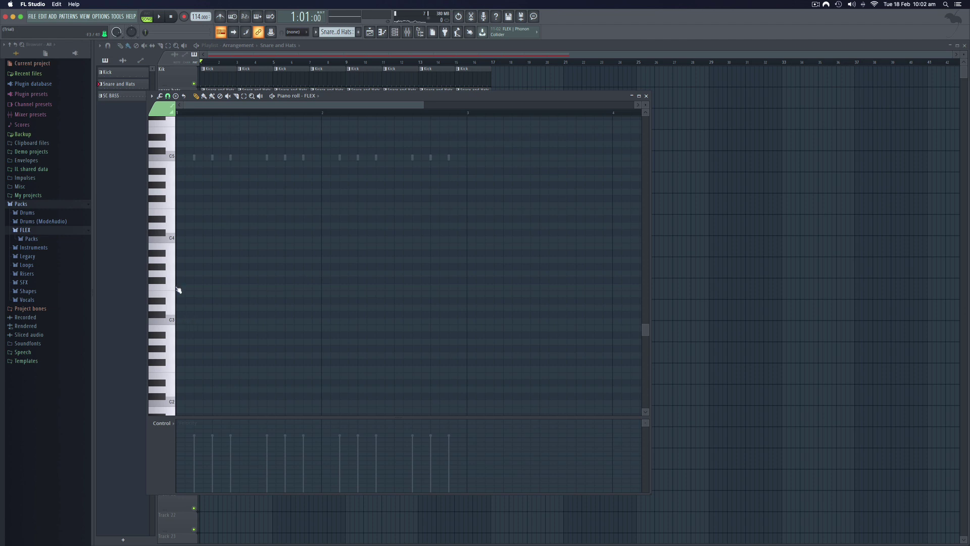
click(180, 281)
drag(176, 281, 195, 198)
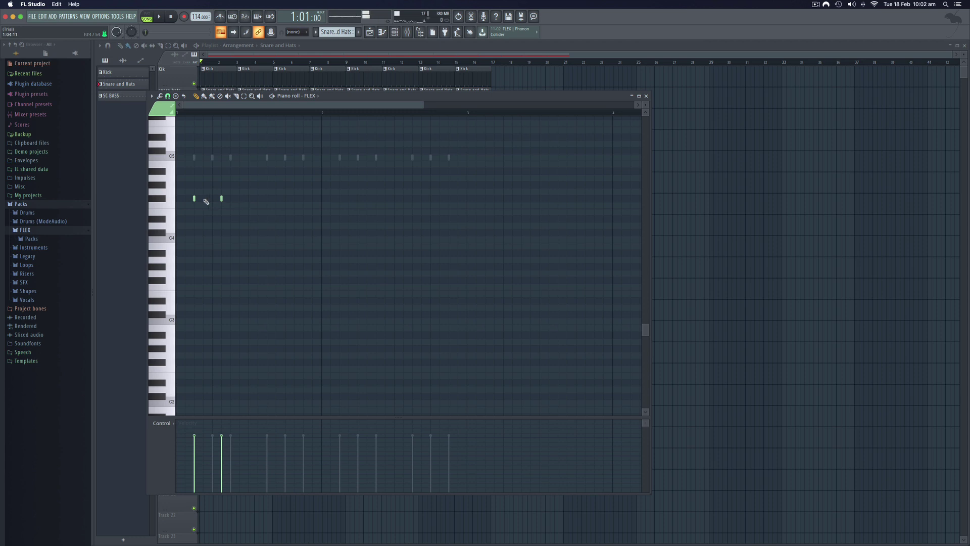
right_click(221, 199)
- Build a one-bar chord of F4, G#4 and C5 at the start of the FLEX piano roll
click(186, 198)
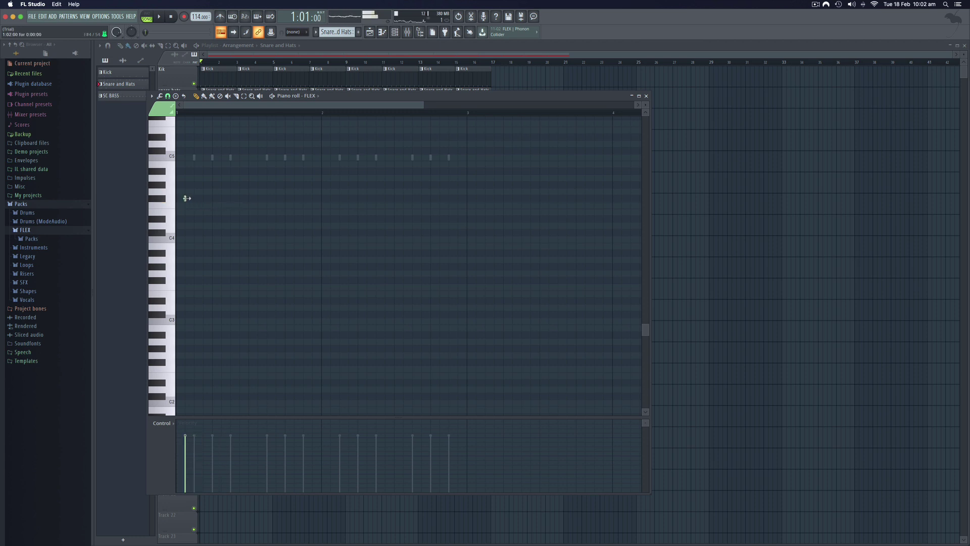
drag(192, 198, 298, 198)
key(space)
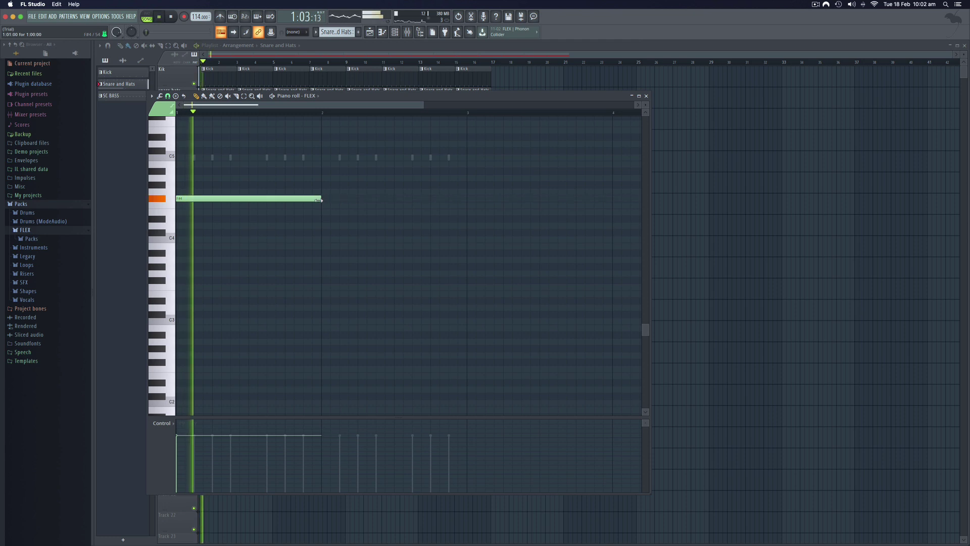
key(space)
drag(234, 200, 232, 208)
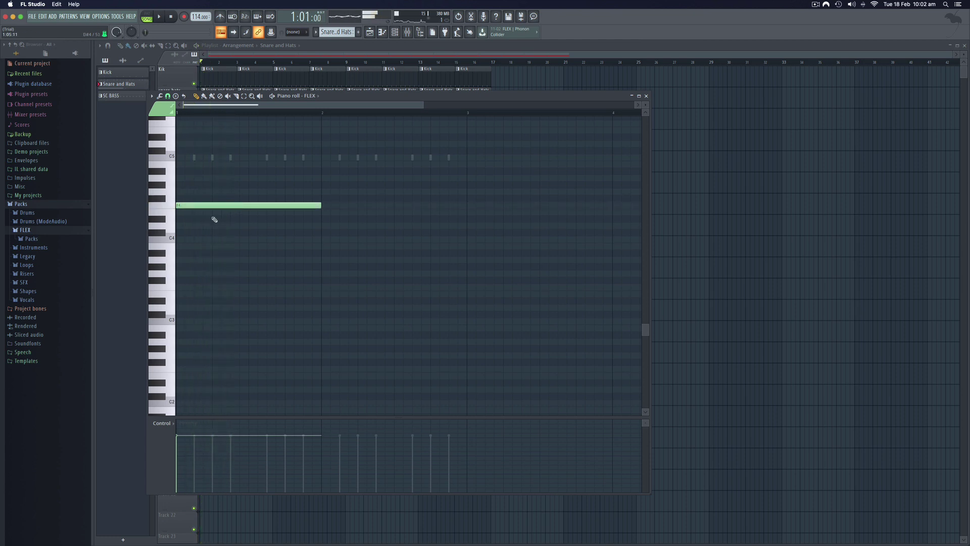
click(169, 188)
click(182, 185)
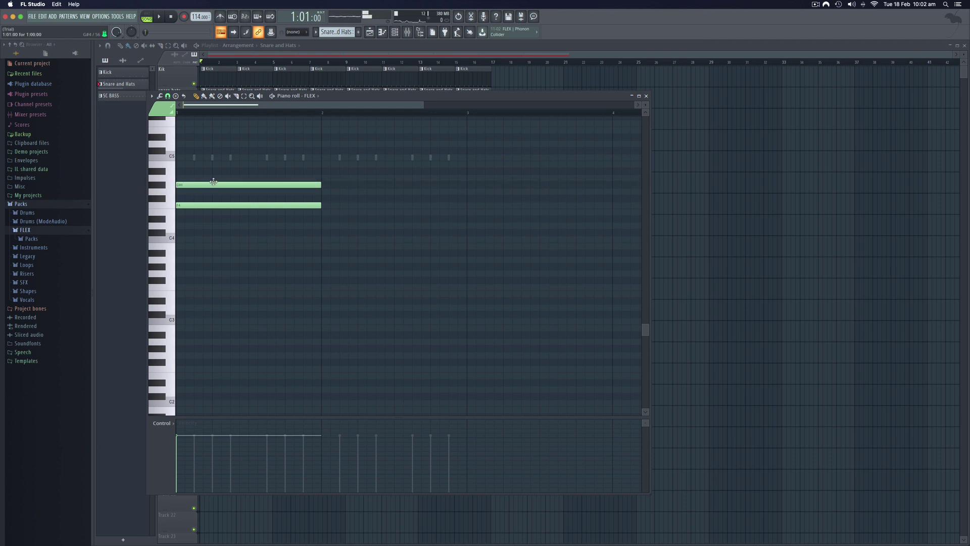
click(180, 152)
drag(182, 151, 185, 160)
- Complete a second chord of F4, A#4 and D#5 from beat 2 of bar 2 while listening to the song
key(space)
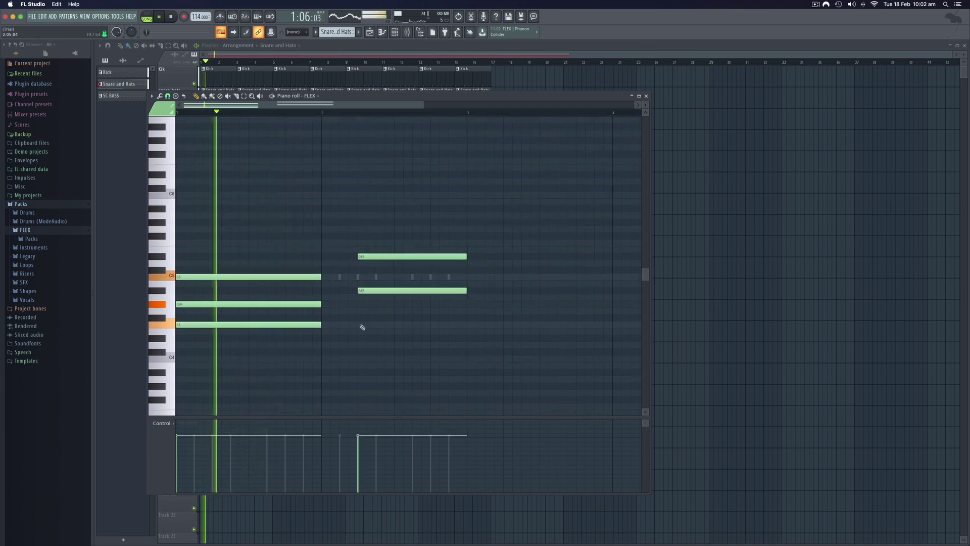
click(362, 325)
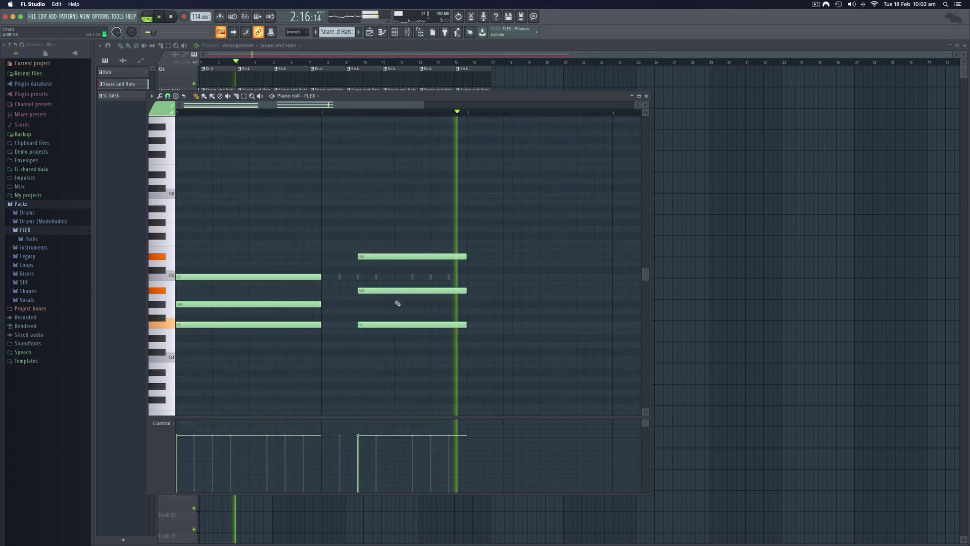
key(space)
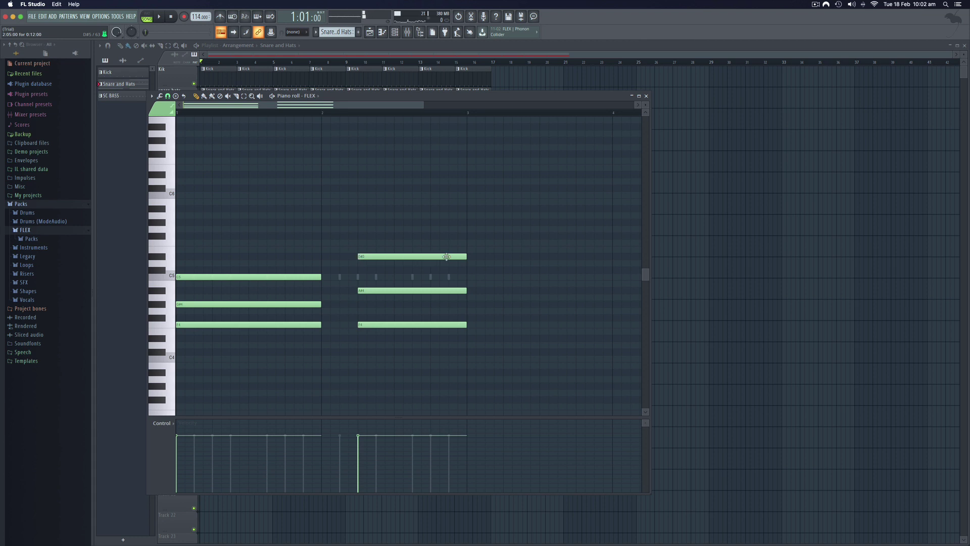
- Shorten the second chord's three notes to half a bar, shift them to the second half of bar 2, and listen to the result
drag(446, 256, 432, 256)
drag(466, 290, 438, 290)
drag(465, 324, 434, 325)
drag(408, 290, 445, 291)
drag(414, 258, 451, 257)
key(space)
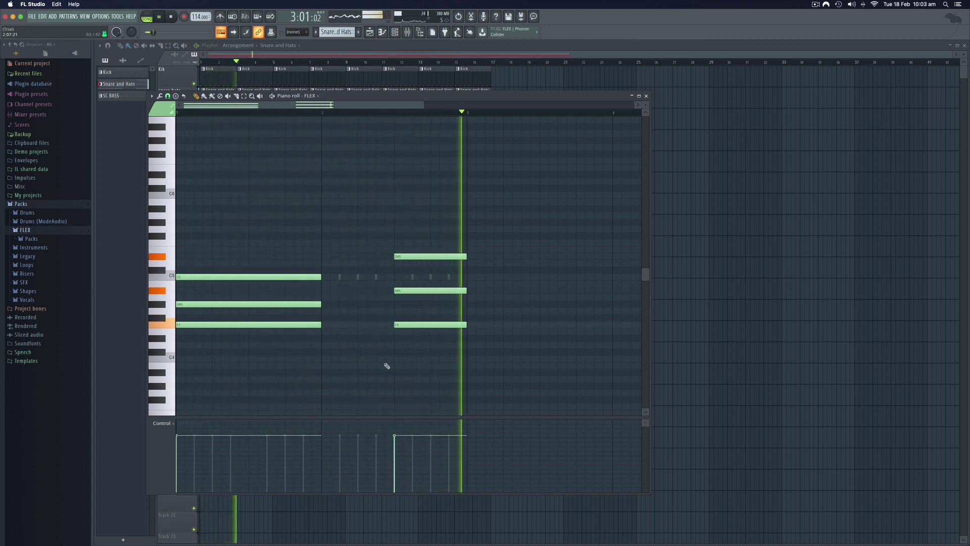
key(space)
click(646, 96)
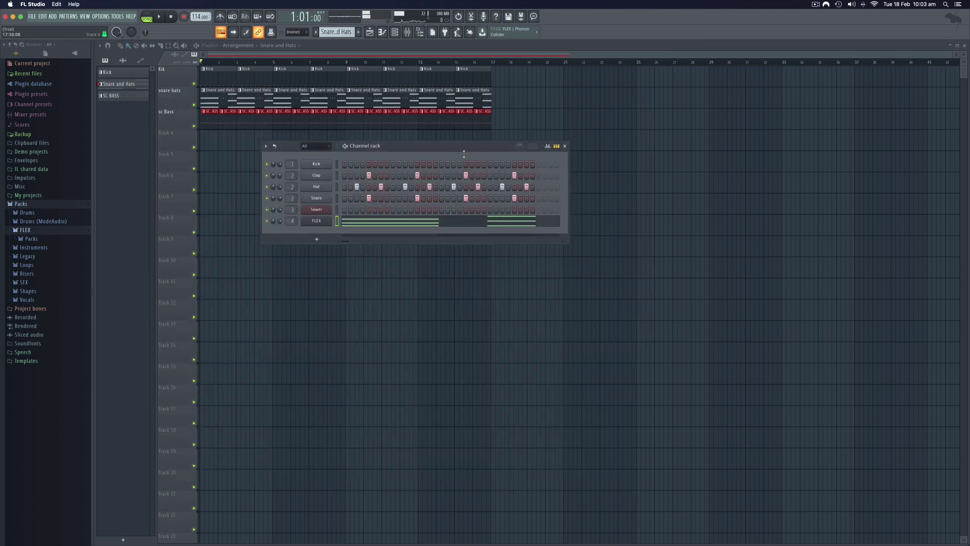
click(565, 146)
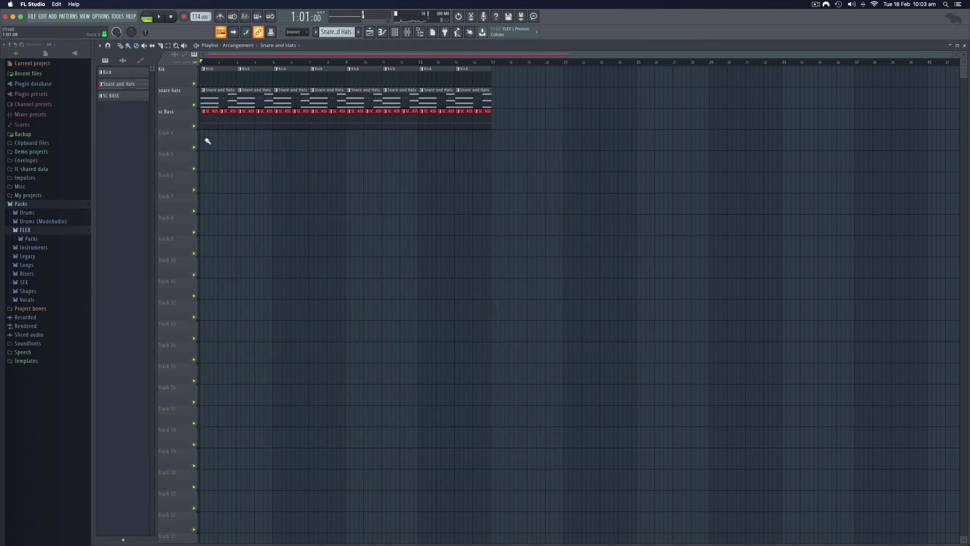
- Place the split-off "Snare and Hats #2" pattern repeatedly along playlist Track 4 up to the end of bar 16
click(203, 138)
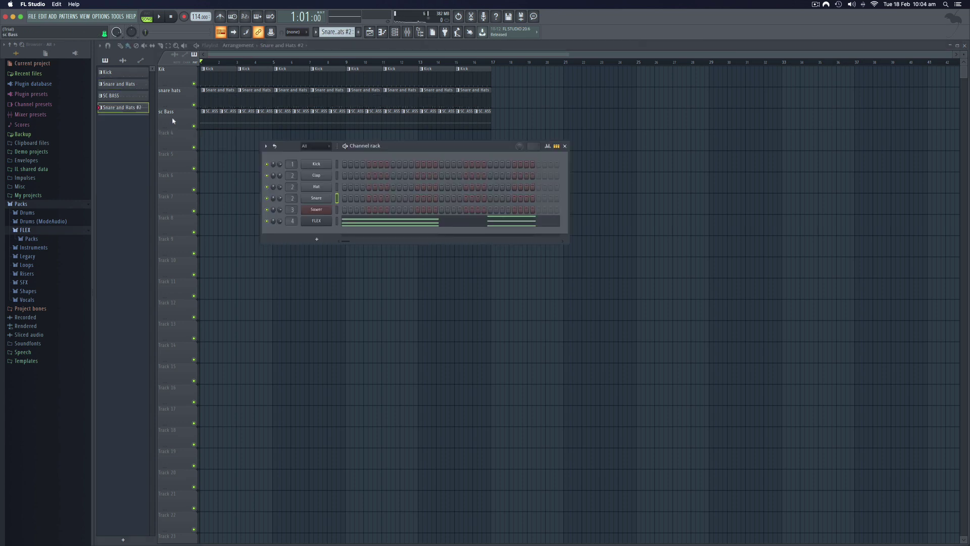
click(172, 120)
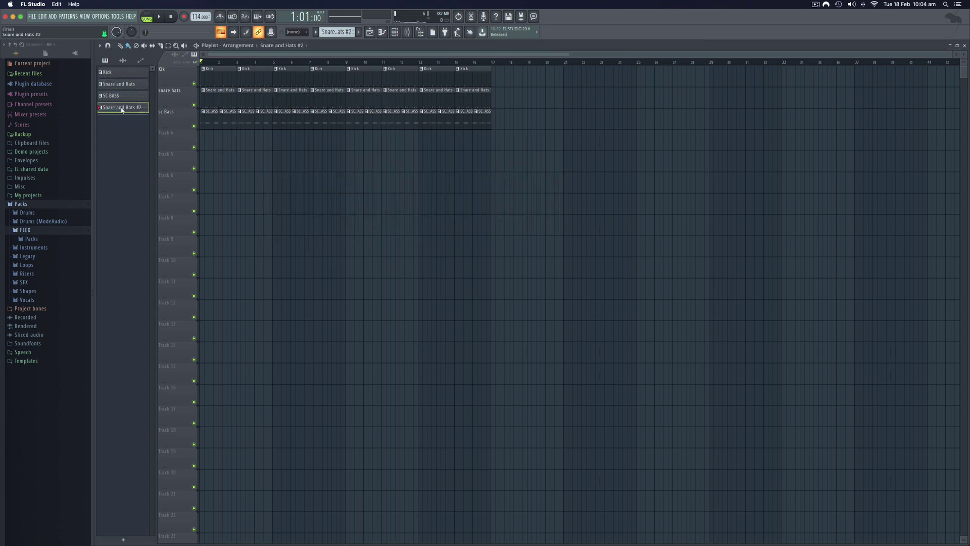
key(space)
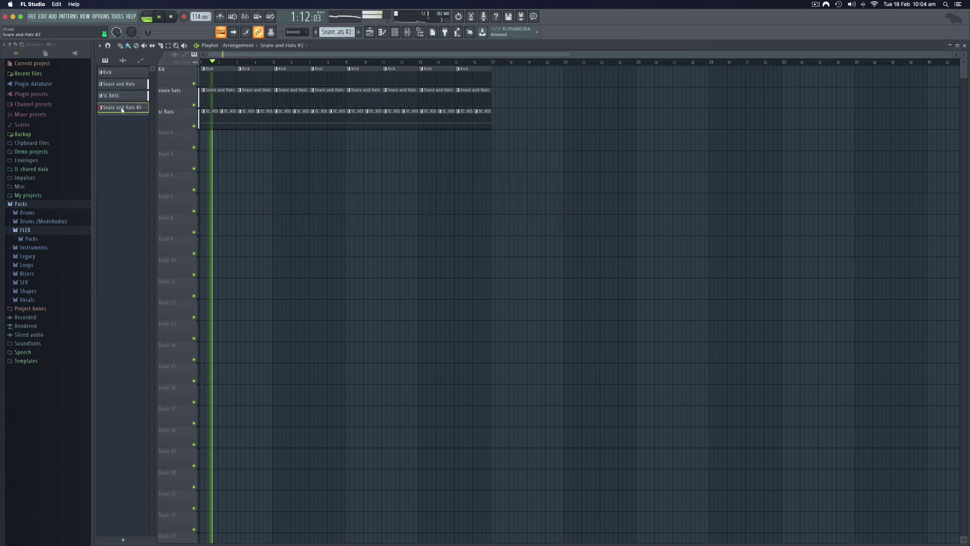
key(space)
drag(206, 137, 470, 143)
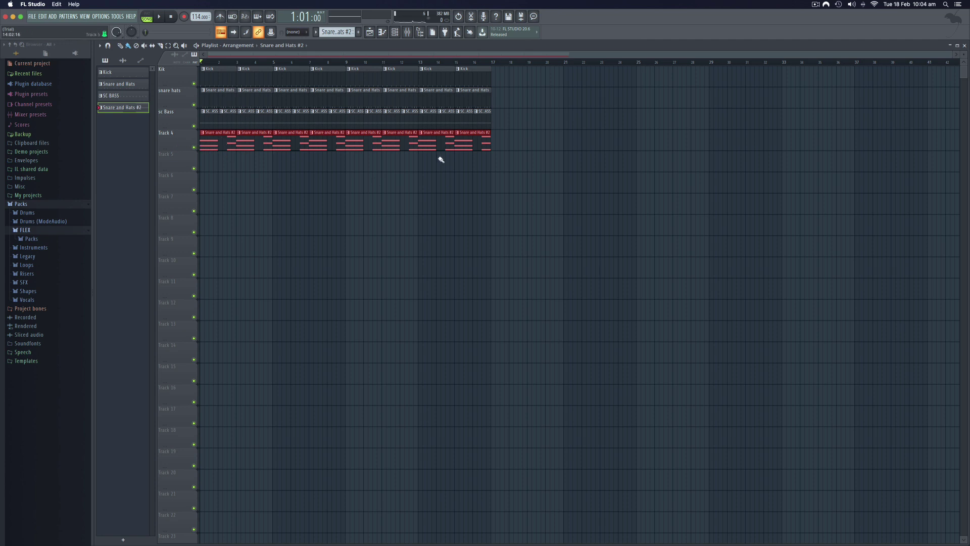
- Play the song and delete the first two "Snare and Hats #2" clips from Track 4 so the chords enter at bar 5
key(space)
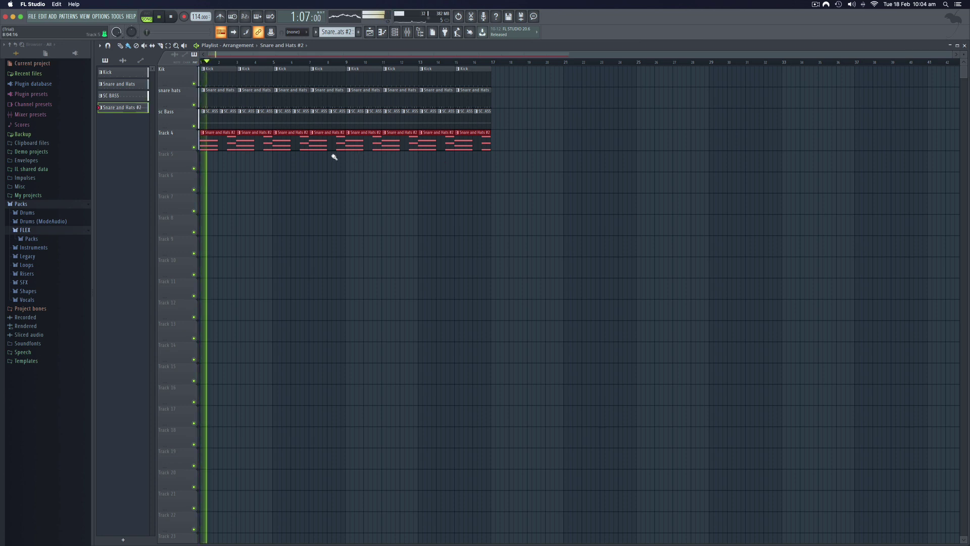
right_click(228, 142)
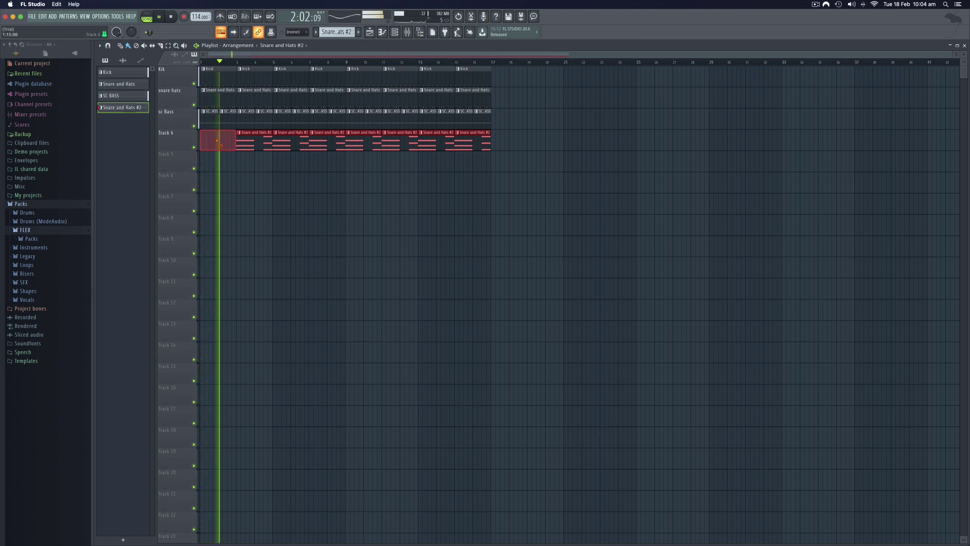
right_click(244, 141)
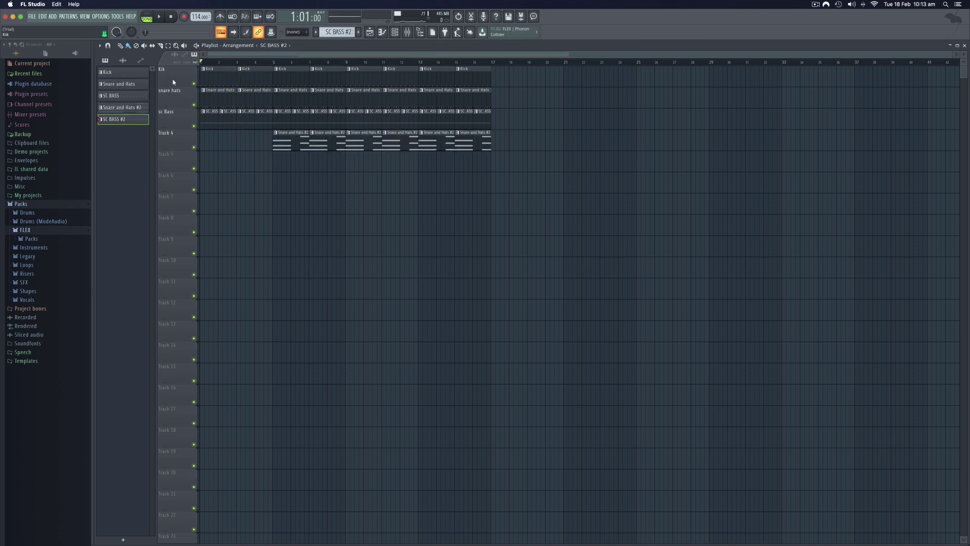
double_click(175, 99)
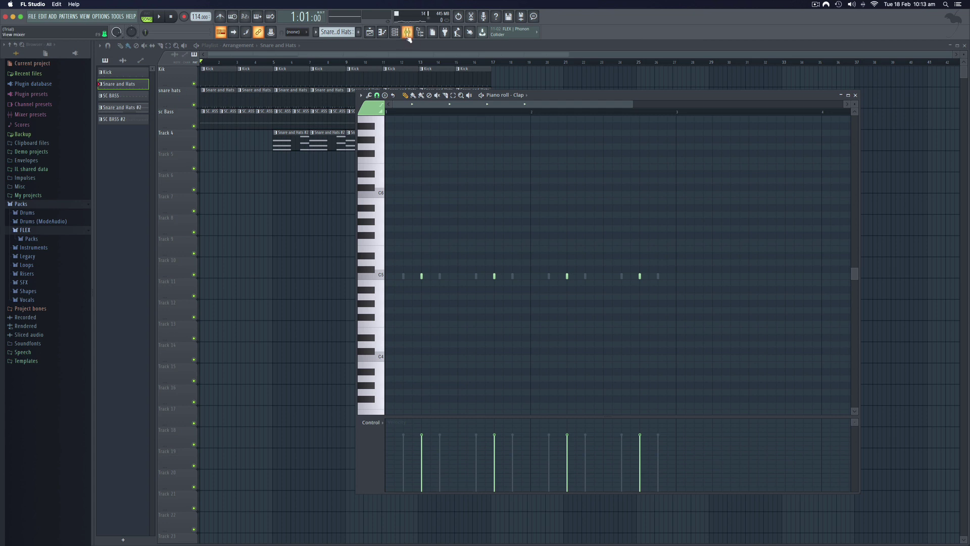
click(390, 34)
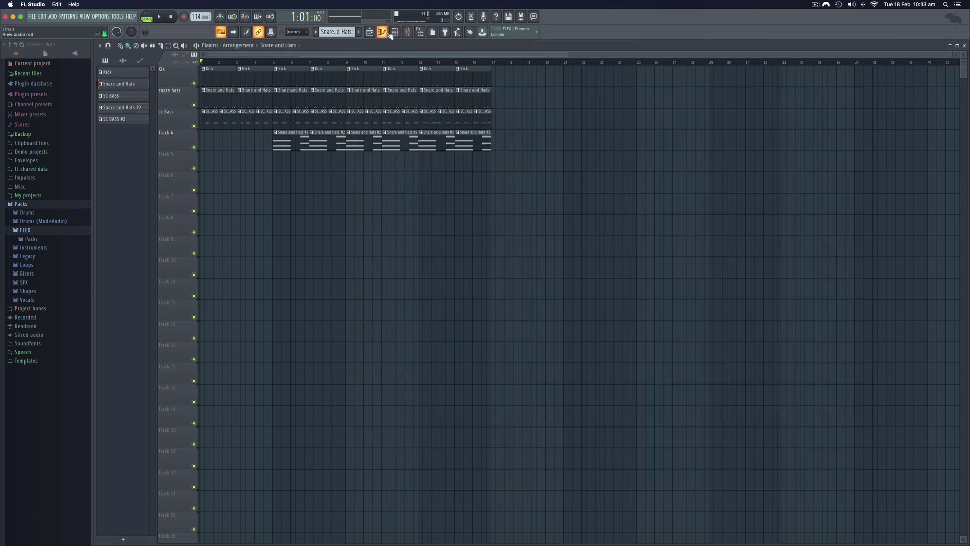
click(398, 33)
click(382, 33)
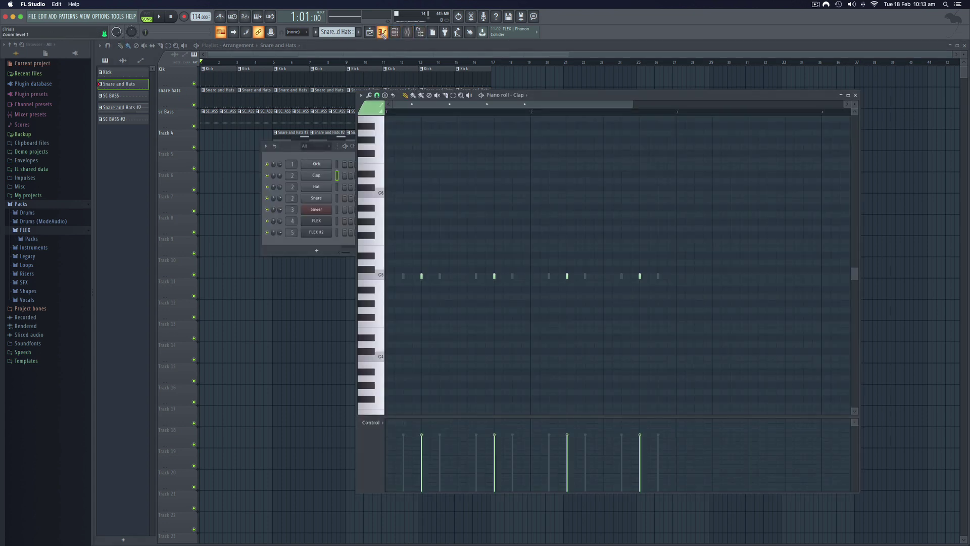
- Add Fruity Reeverb 2 to mixer Insert 3 after the limiter, enlarge its room size and raise the wet level to 80% during playback
click(408, 32)
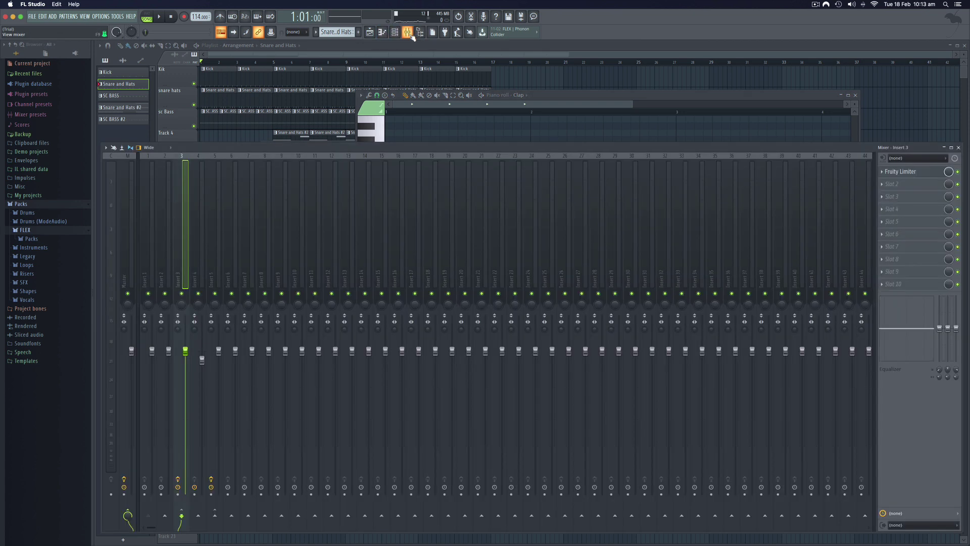
click(912, 188)
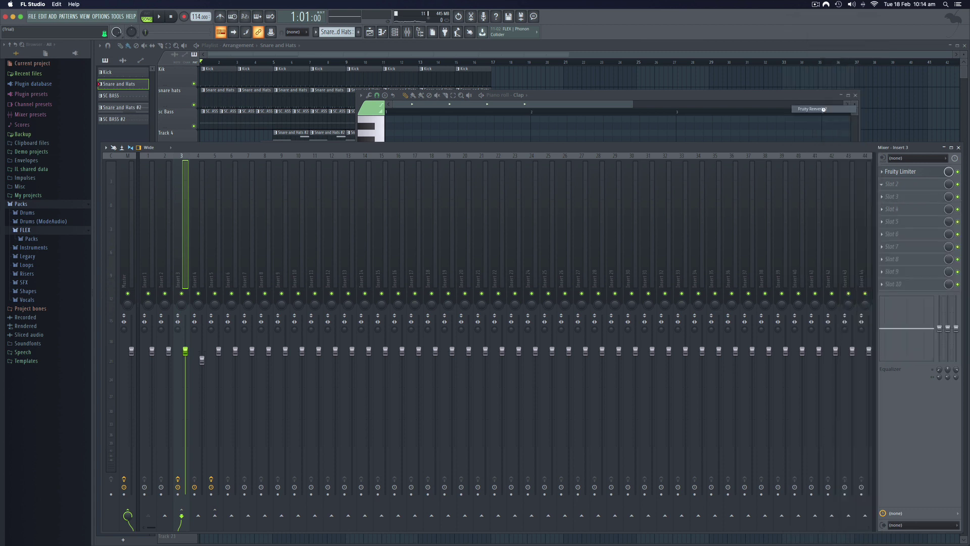
click(811, 109)
drag(202, 123, 203, 83)
key(space)
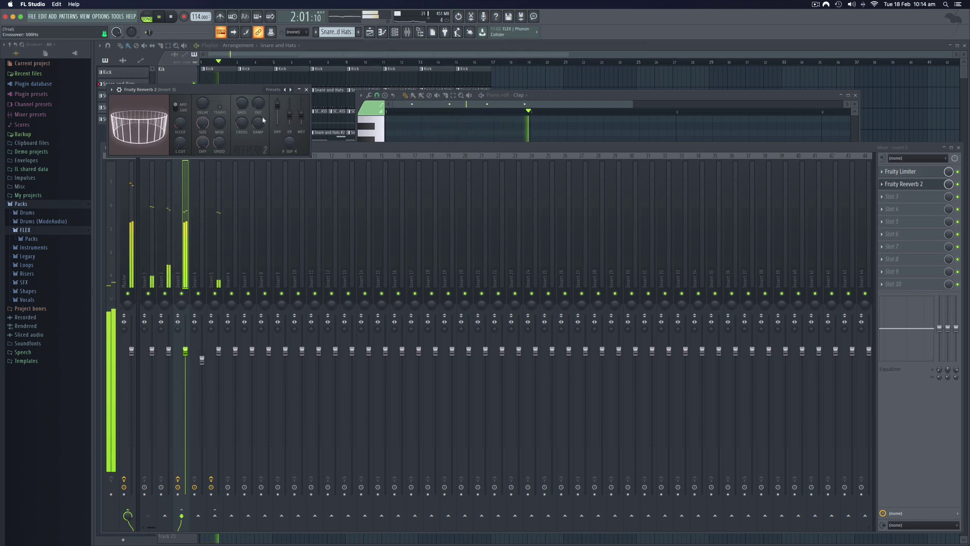
mouse_move(301, 115)
mouse_down()
mouse_move(301, 100)
mouse_move(302, 109)
mouse_up()
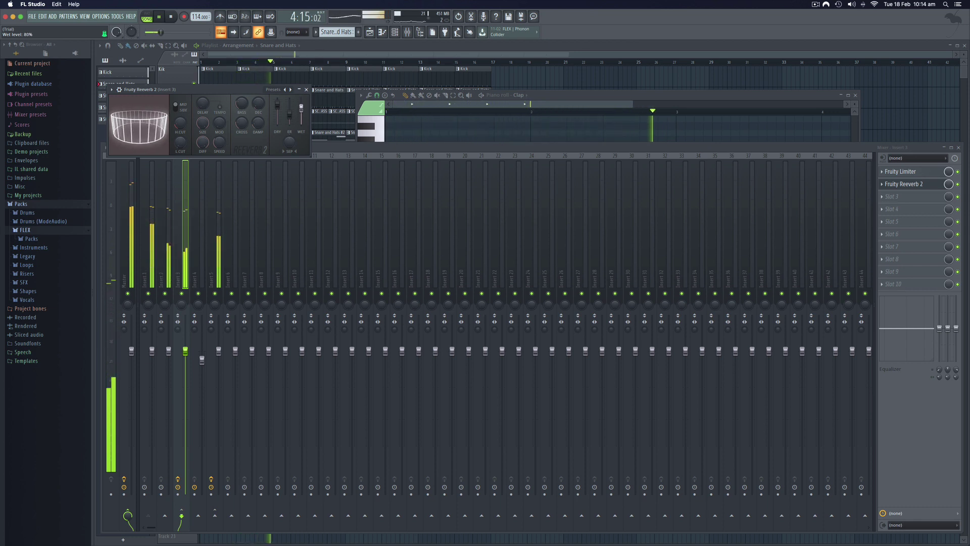
click(306, 89)
key(space)
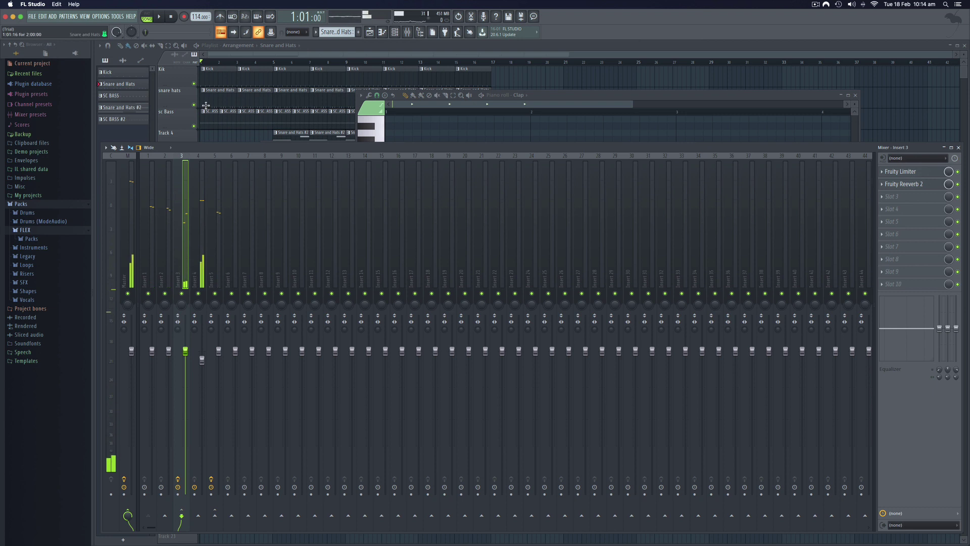
- Add Fruity Reeverb 2 to mixer Insert 2, enlarge its room size and raise its wet level while listening to the song
click(165, 157)
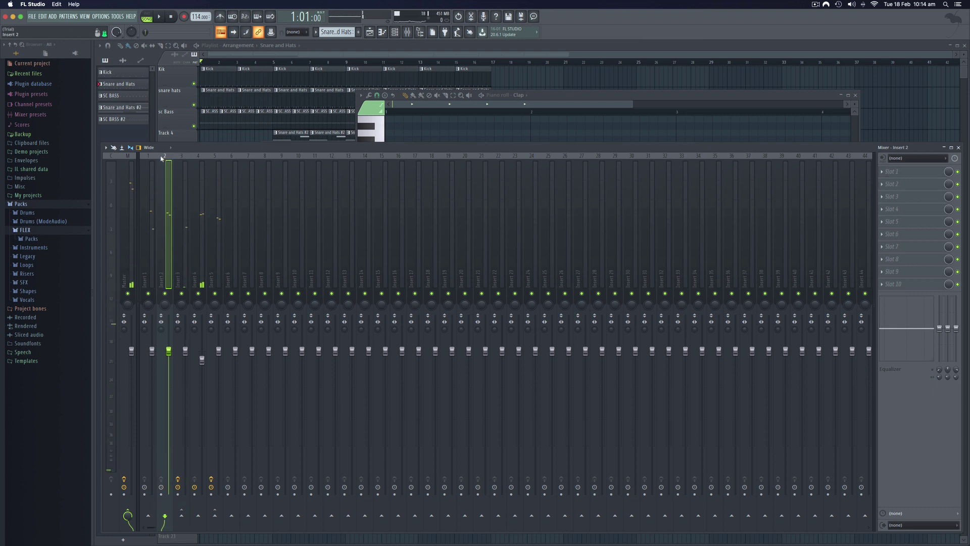
click(916, 172)
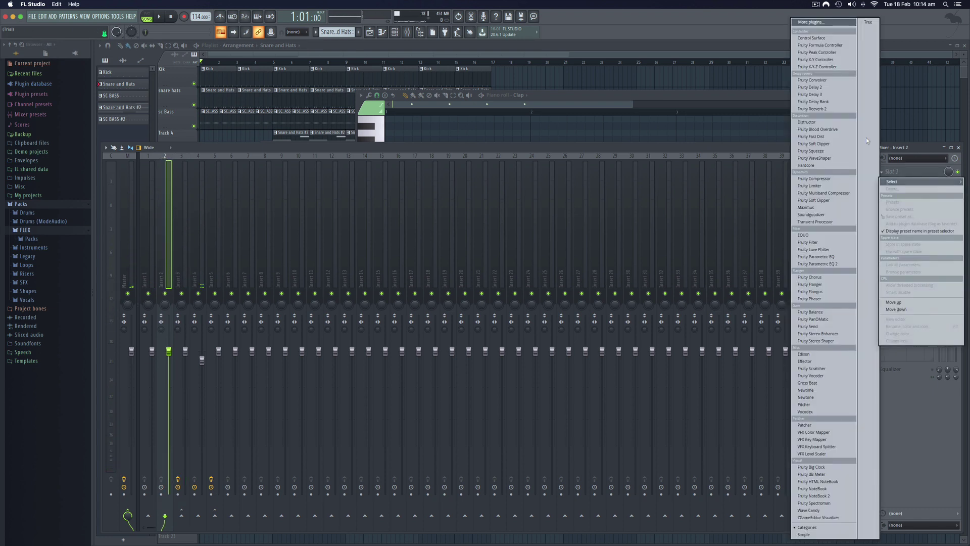
click(818, 109)
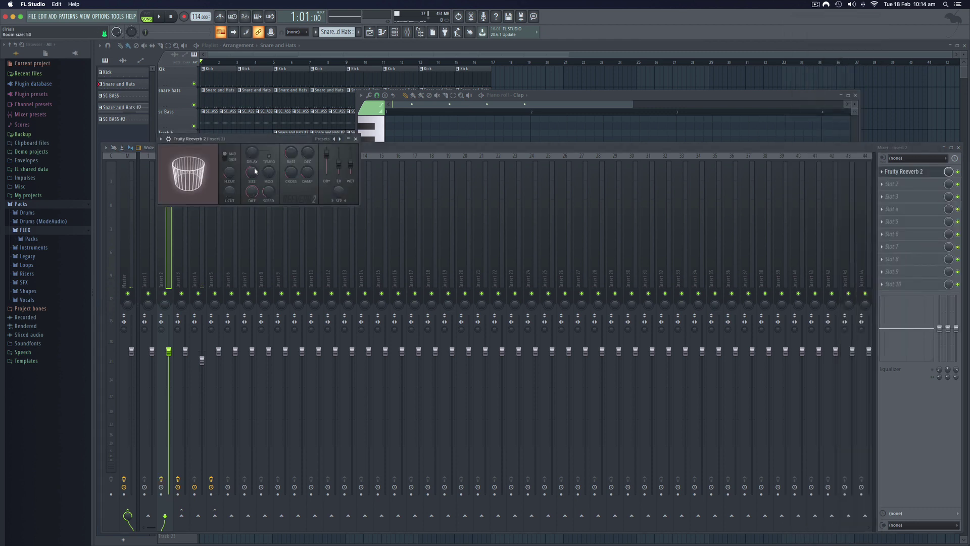
key(space)
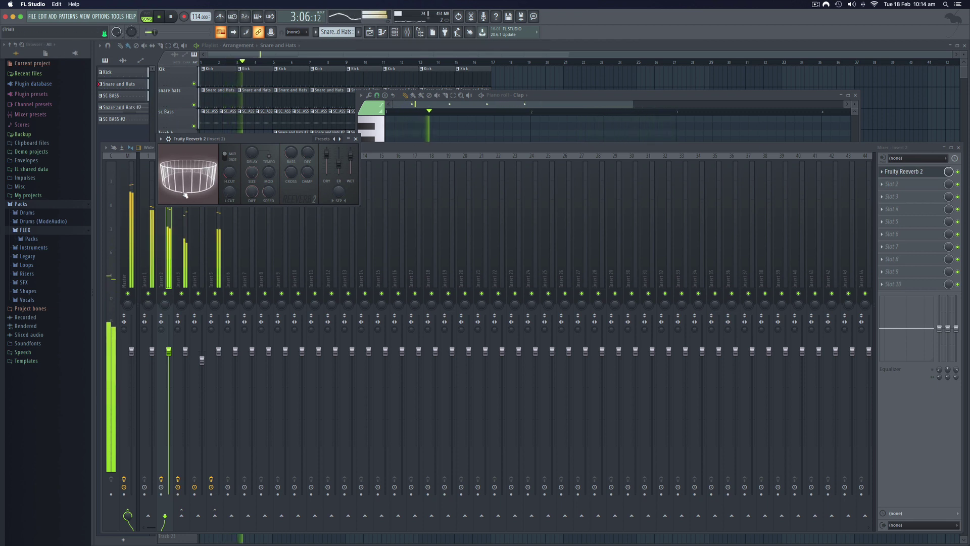
drag(218, 139, 335, 146)
- Reduce the wet level of Insert 3's Fruity Reeverb 2 to 33%
click(182, 159)
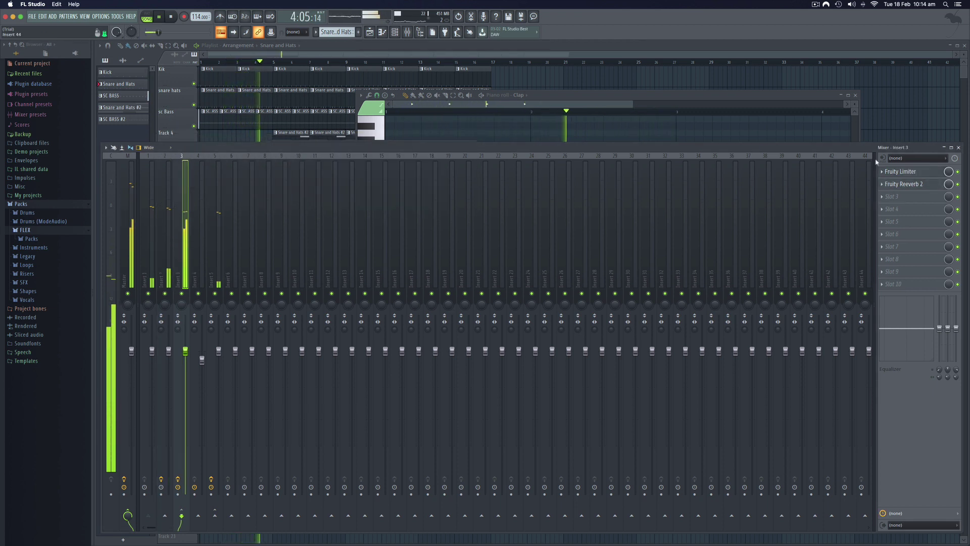
click(927, 187)
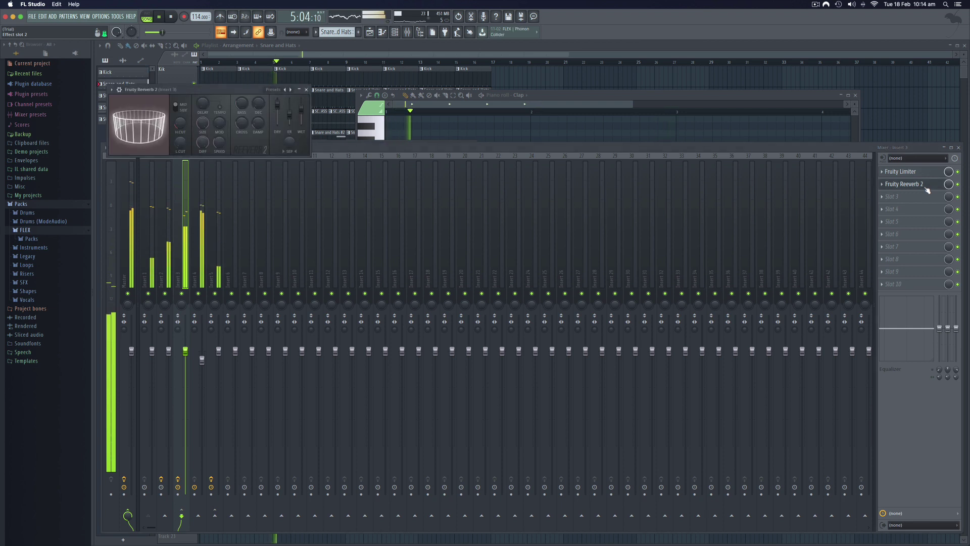
drag(301, 107, 301, 118)
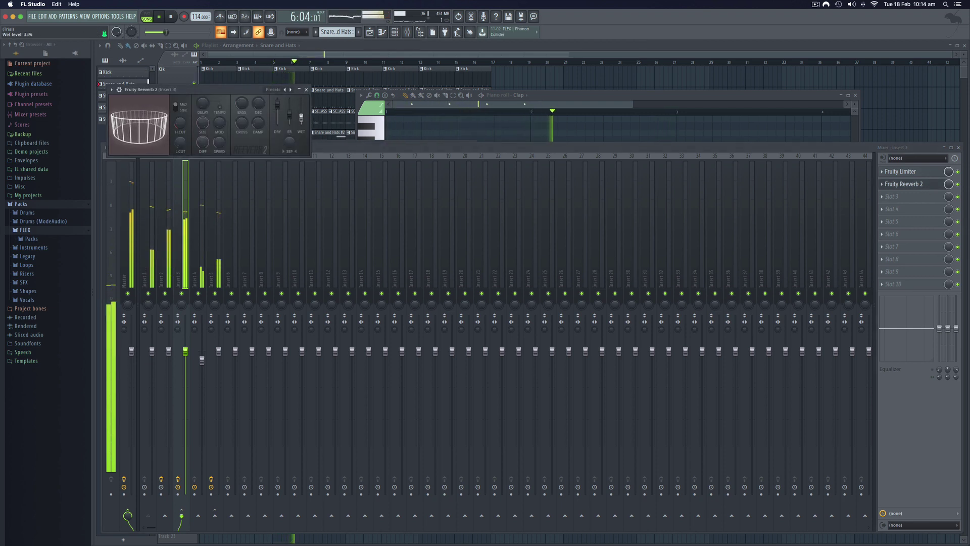
click(306, 89)
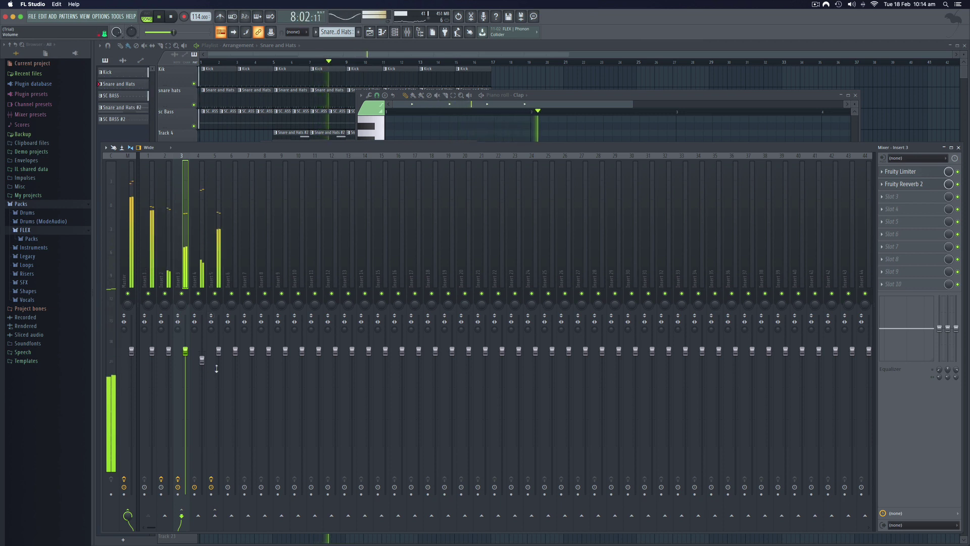
- Slightly lower the volume faders of mixer Inserts 5 and 4 to balance the mix
drag(218, 350, 218, 352)
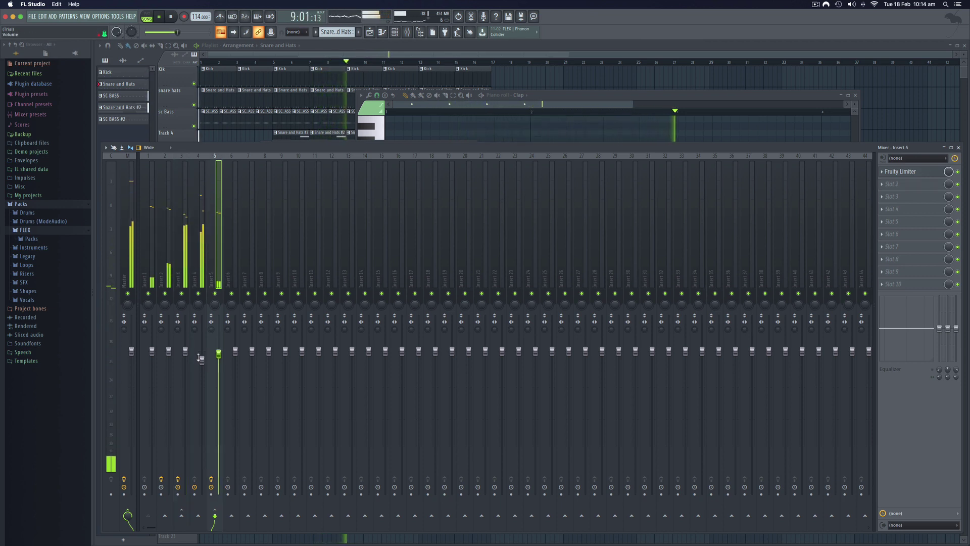
drag(201, 360, 201, 365)
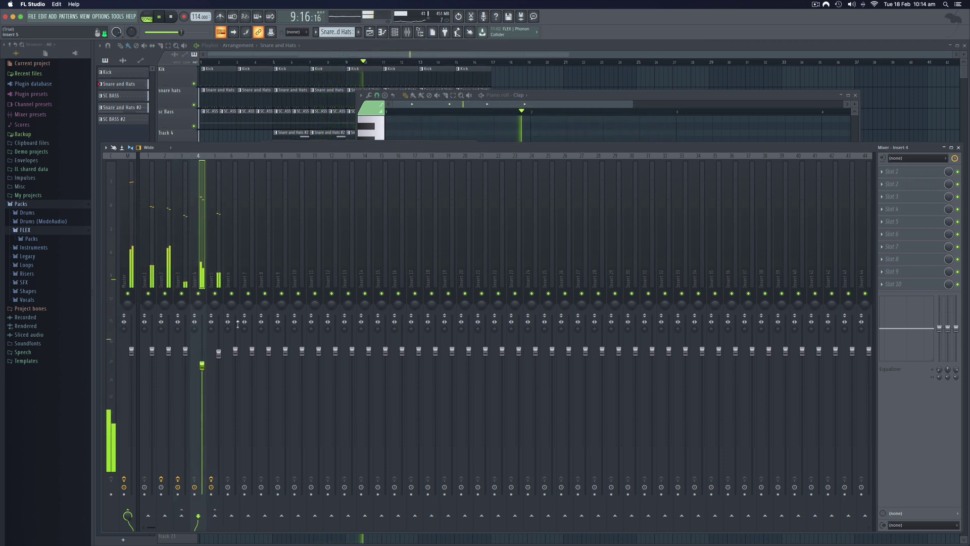
- Clear the piano roll, channel rack and reverb windows, move the mixer below the playlist tracks, and listen to the arrangement through bar 16
click(855, 95)
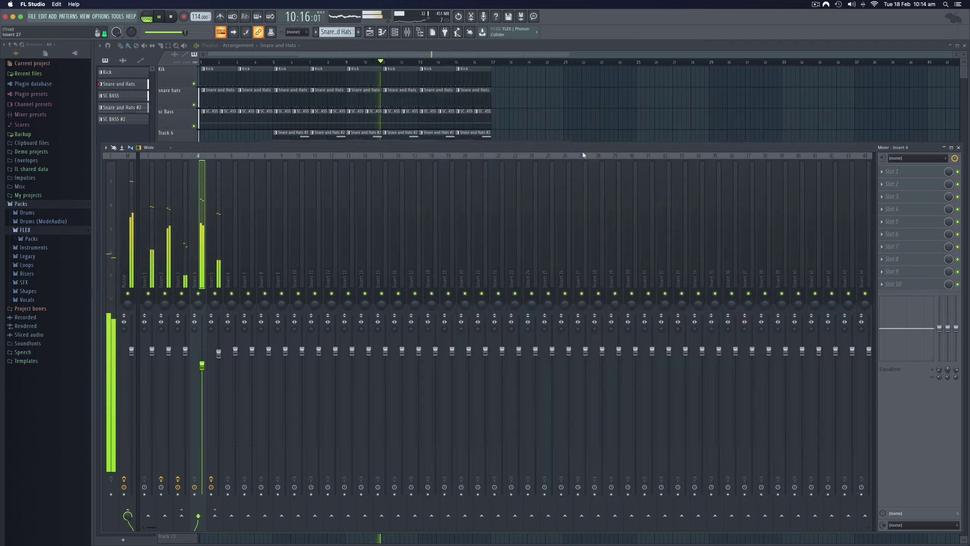
drag(575, 149, 574, 228)
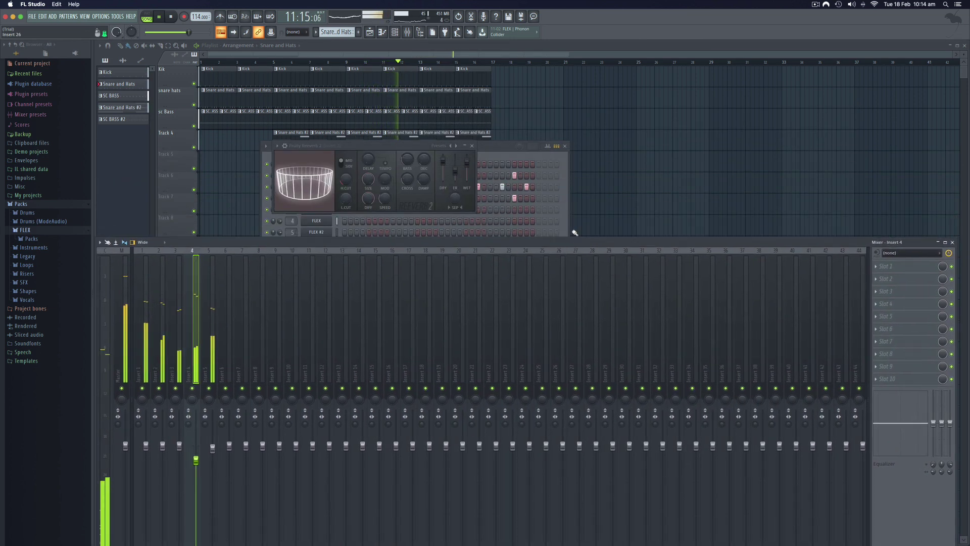
click(565, 146)
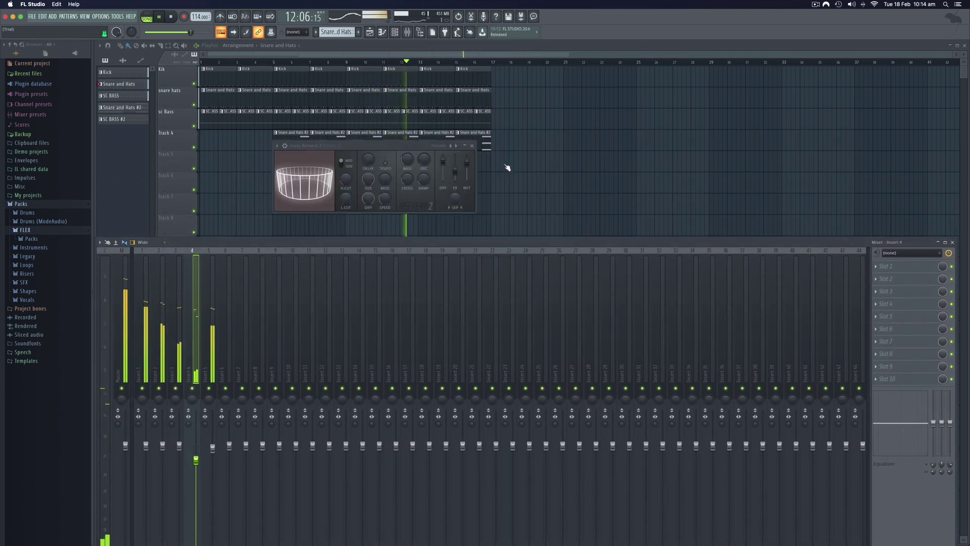
click(472, 145)
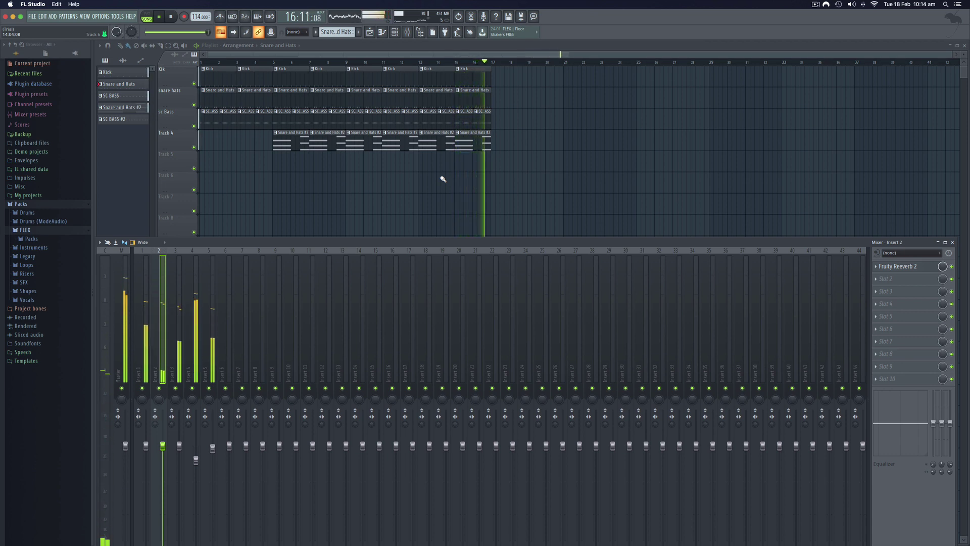
key(space)
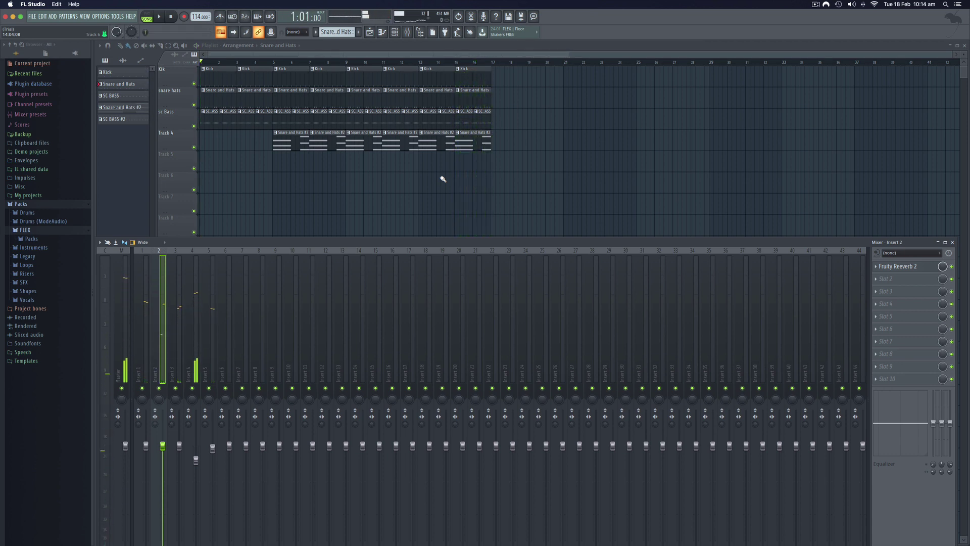